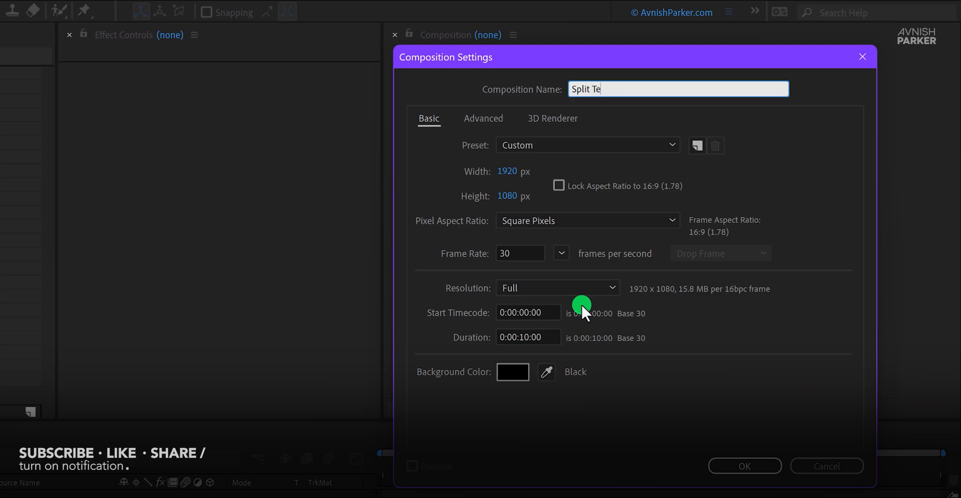
Name the new 1920 × 1080 composition "Split Text Animation" and create it.
{"action": "type", "text": "xt Animation"}
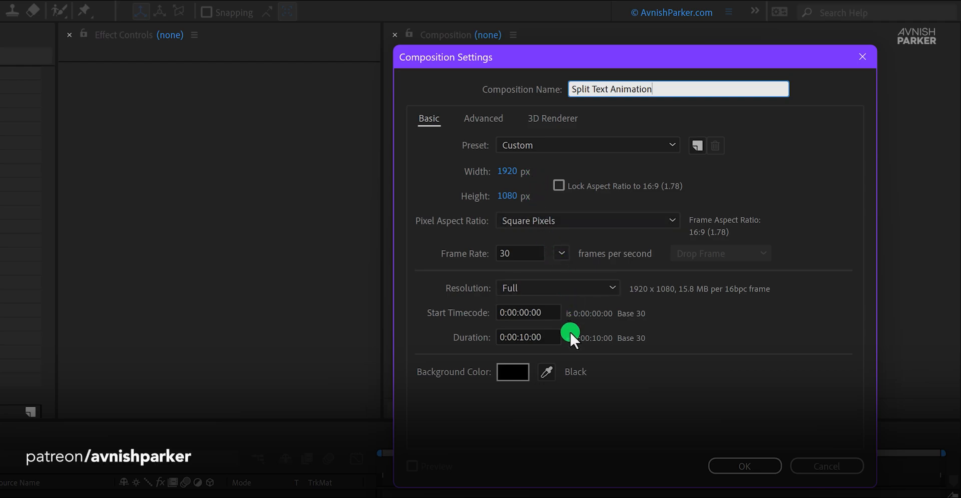
{"action": "left_click", "coordinate": [744, 466]}
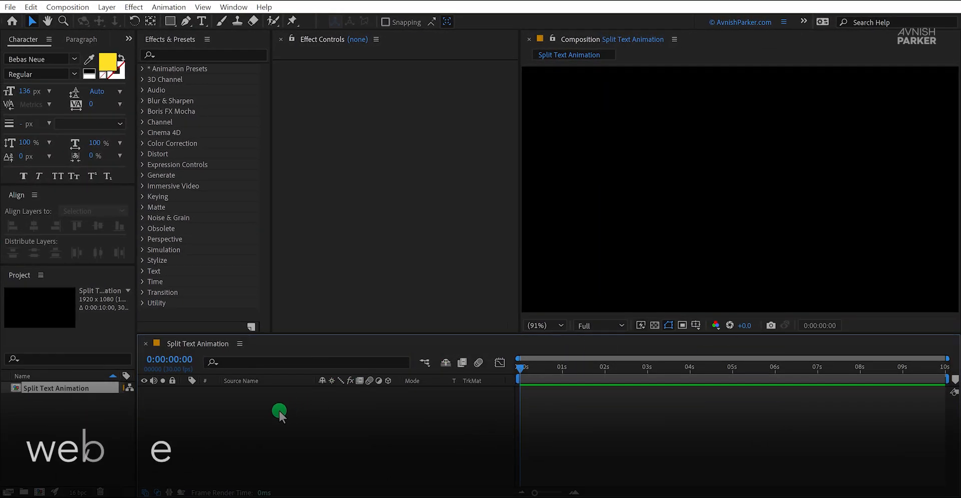
Create a composition-sized solid named BG with the dark blue colour 090A11.
{"action": "right_click", "coordinate": [241, 445]}
{"action": "mouse_move", "coordinate": [321, 256]}
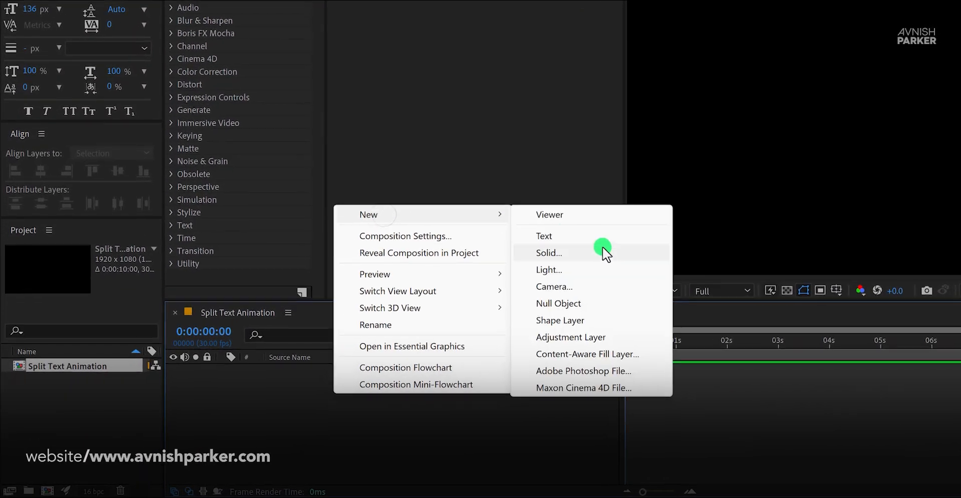
{"action": "left_click", "coordinate": [606, 251]}
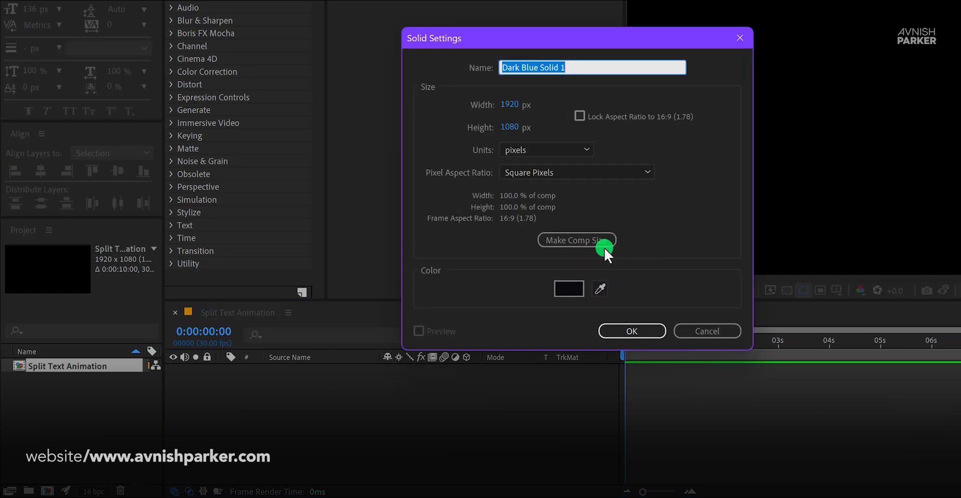
{"action": "type", "text": "BG"}
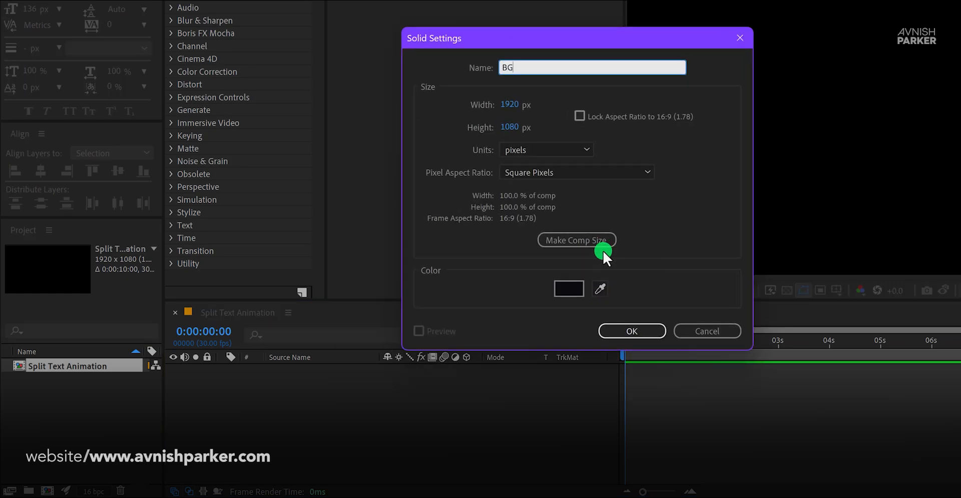
{"action": "left_click", "coordinate": [573, 288]}
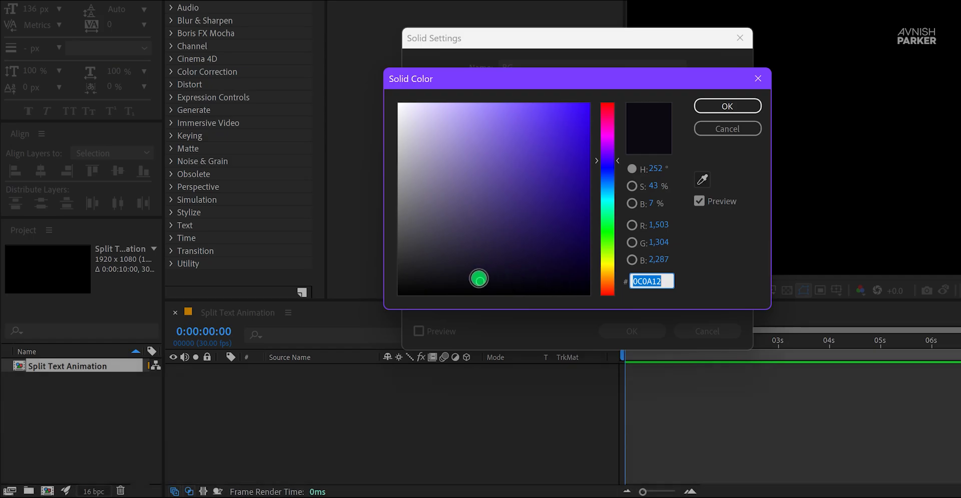
{"action": "left_click_drag", "start_coordinate": [480, 281], "coordinate": [484, 282]}
{"action": "left_click_drag", "start_coordinate": [593, 170], "coordinate": [607, 167]}
{"action": "left_click", "coordinate": [703, 129]}
{"action": "left_click", "coordinate": [715, 107]}
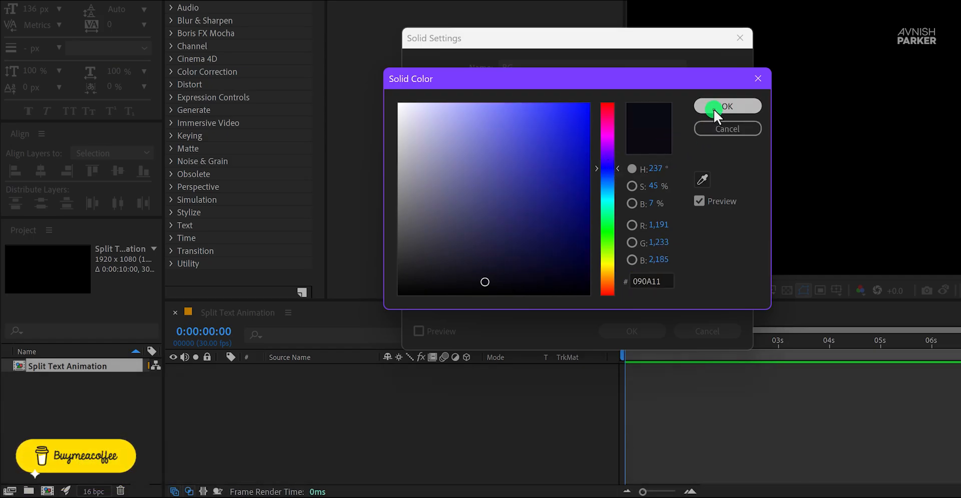
{"action": "left_click", "coordinate": [633, 330]}
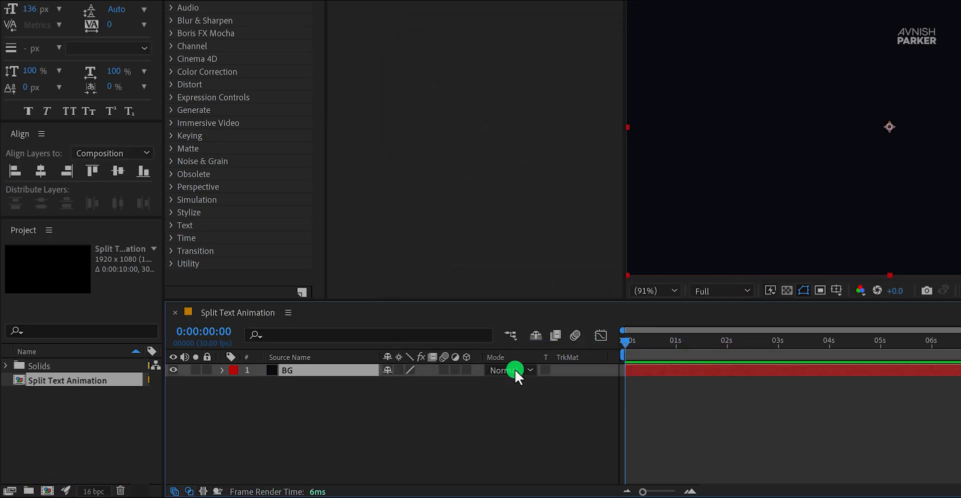
{"action": "left_click", "coordinate": [369, 397]}
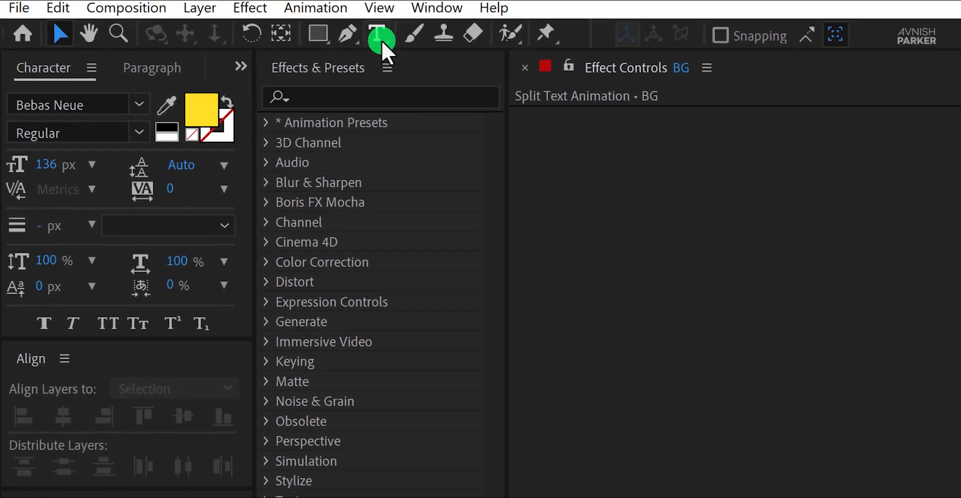
Add a text layer reading "work" and centre it horizontally and vertically in the composition.
{"action": "left_click", "coordinate": [351, 13]}
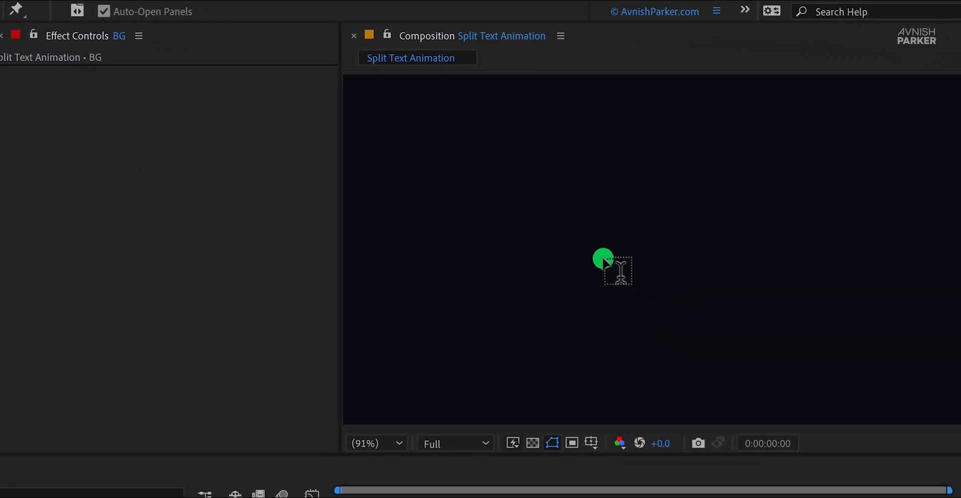
{"action": "left_click", "coordinate": [796, 289]}
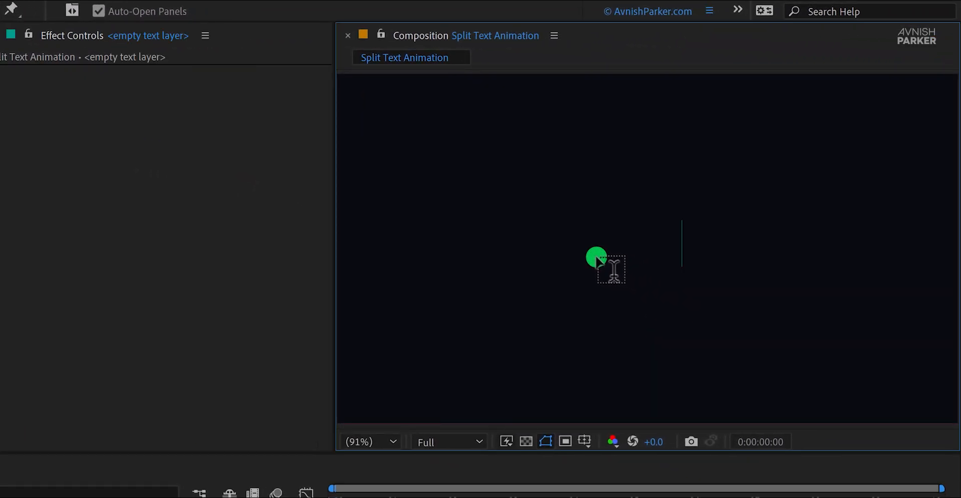
{"action": "type", "text": "work"}
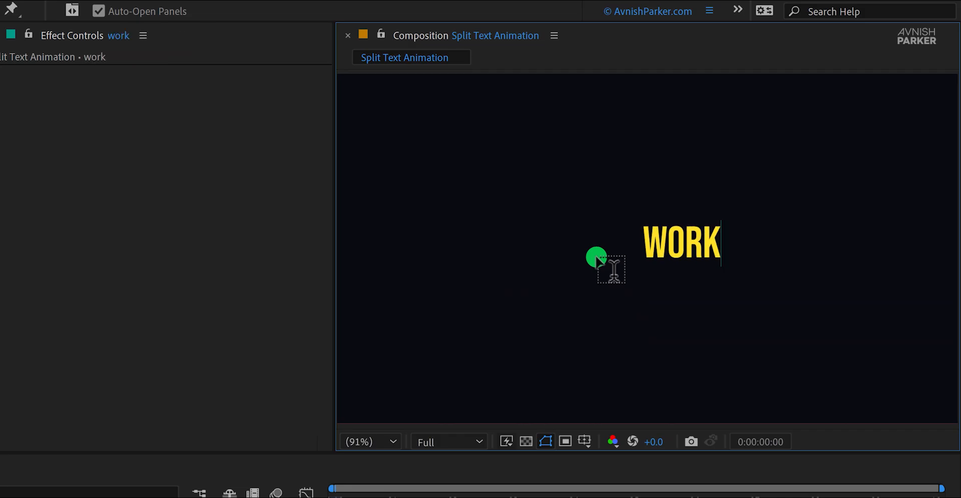
{"action": "key", "text": "ctrl+Return"}
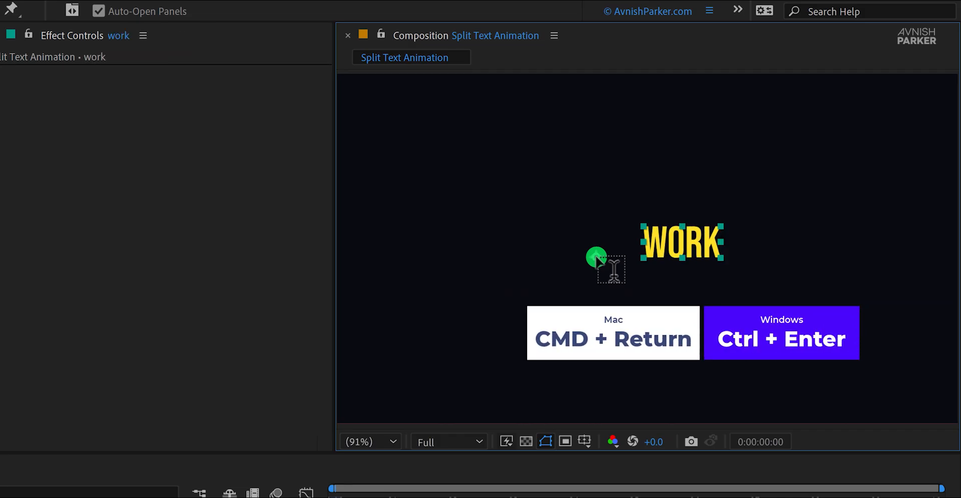
{"action": "key", "text": "v"}
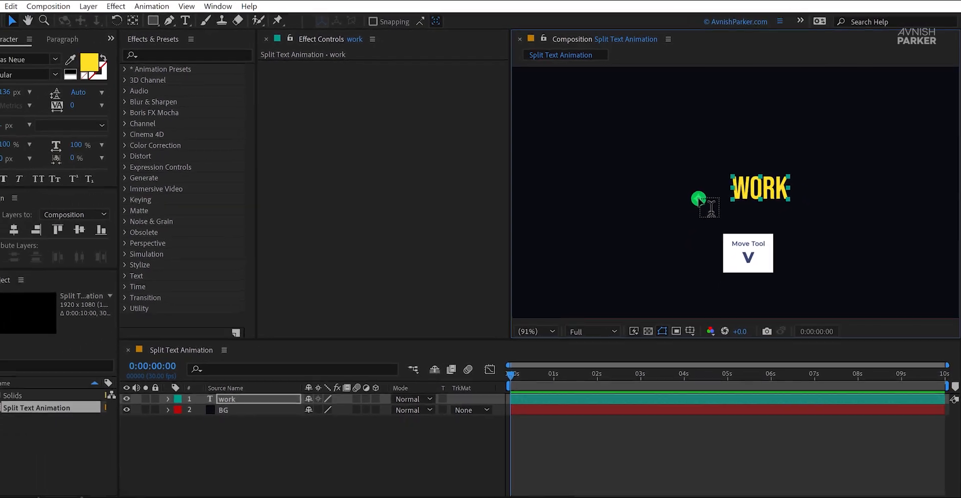
{"action": "left_click", "coordinate": [38, 225]}
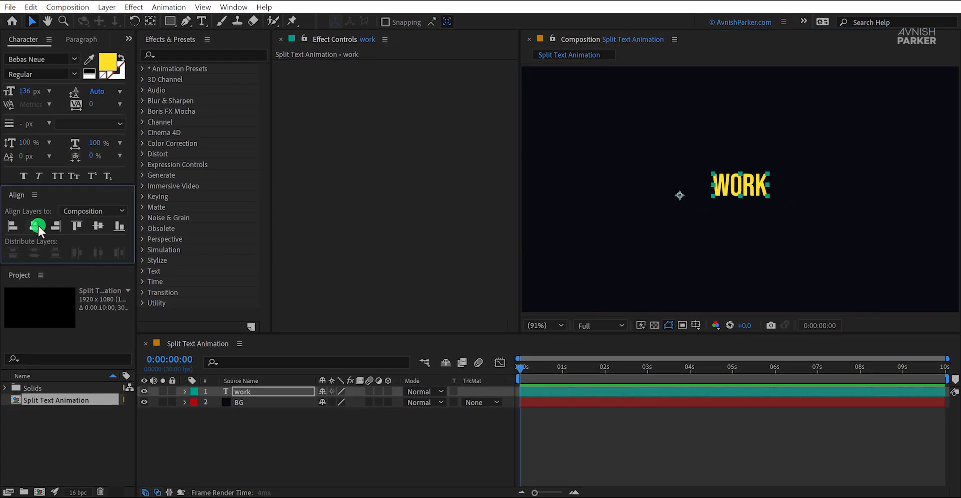
{"action": "left_click", "coordinate": [97, 226]}
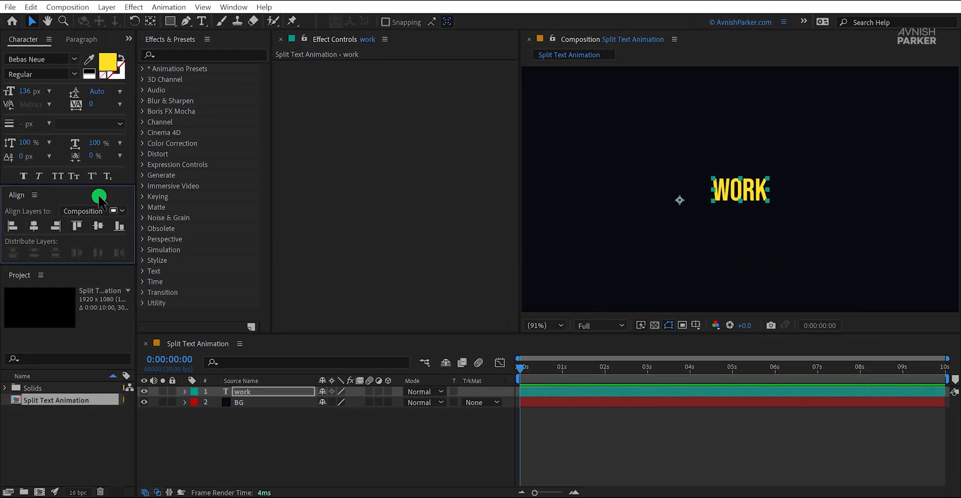
Change the text's fill colour to white and enlarge its font size to 328 px.
{"action": "left_click", "coordinate": [108, 67]}
{"action": "left_click_drag", "start_coordinate": [154, 95], "coordinate": [139, 83]}
{"action": "left_click", "coordinate": [394, 84]}
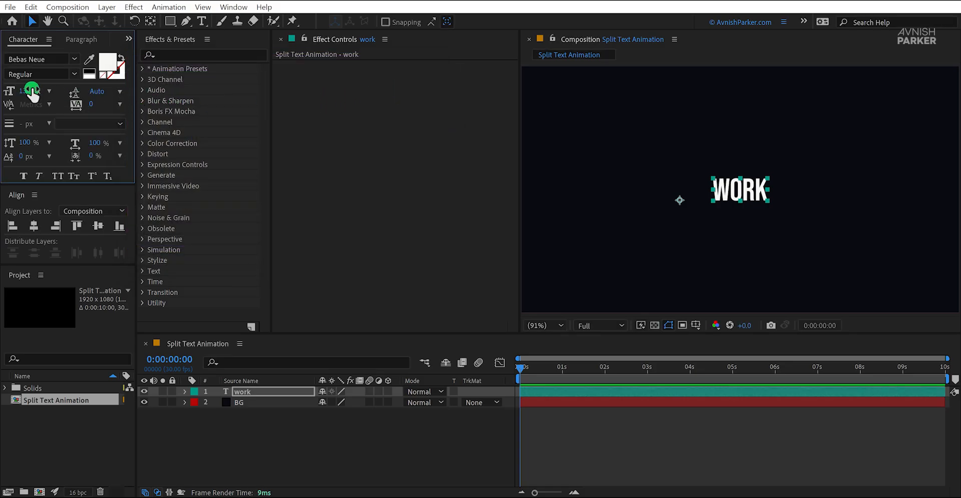
{"action": "left_click_drag", "start_coordinate": [28, 91], "coordinate": [154, 90]}
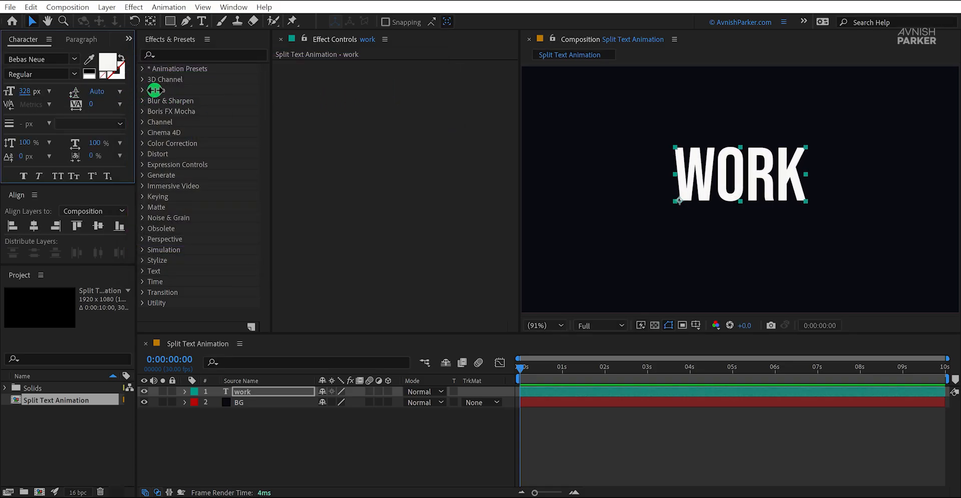
Centre the enlarged text vertically in the composition.
{"action": "left_click", "coordinate": [67, 236]}
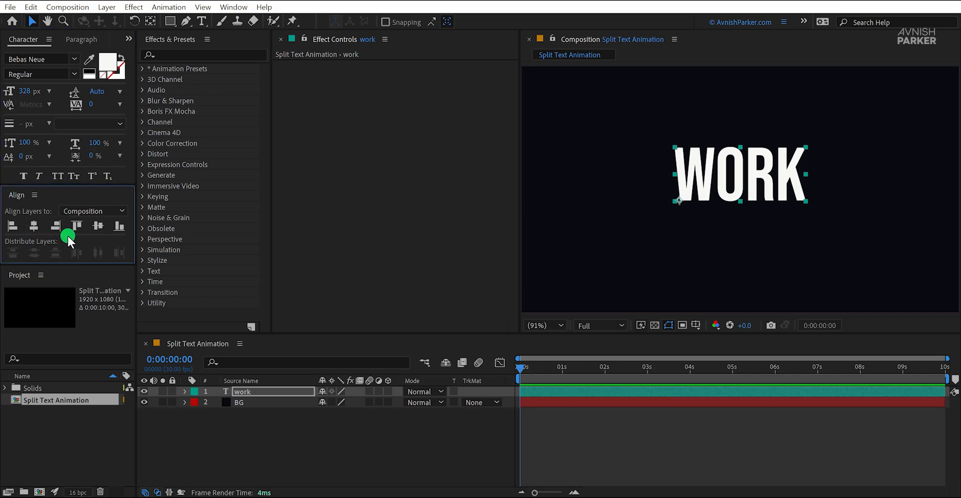
{"action": "left_click", "coordinate": [97, 226]}
{"action": "left_click", "coordinate": [301, 415]}
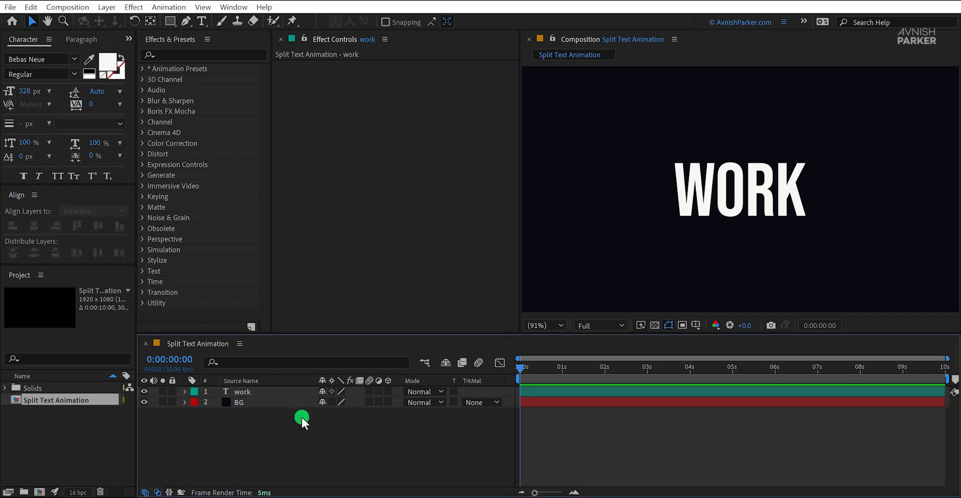
Find the CC Split effect and apply it to the work text layer.
{"action": "left_click", "coordinate": [263, 392]}
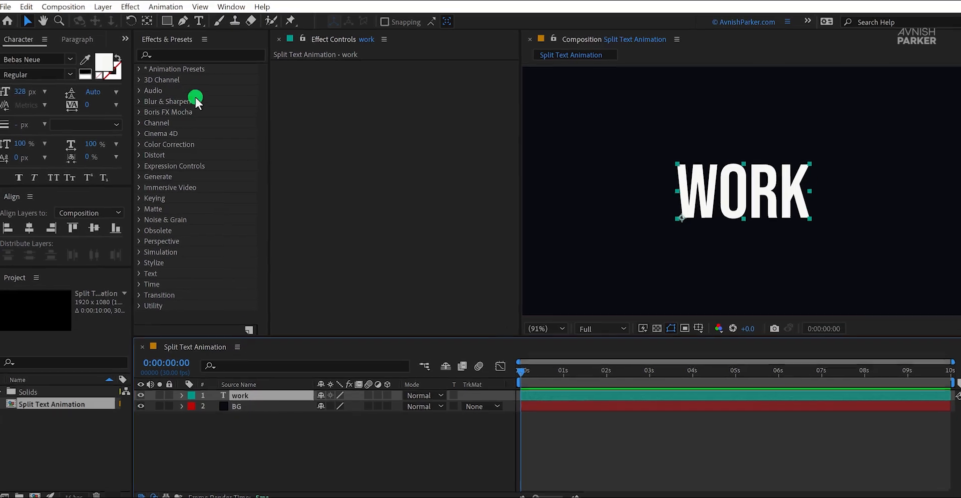
{"action": "left_click", "coordinate": [180, 54]}
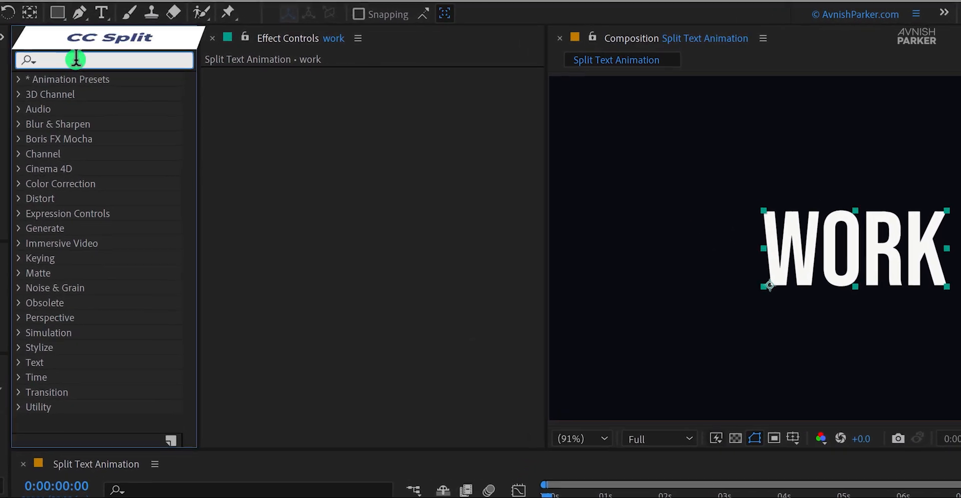
{"action": "type", "text": "split"}
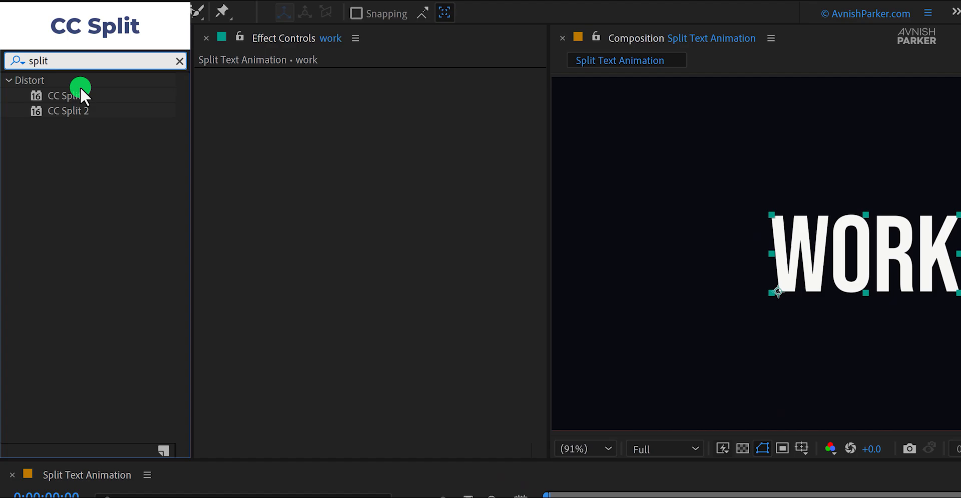
{"action": "left_click_drag", "start_coordinate": [80, 86], "coordinate": [314, 129]}
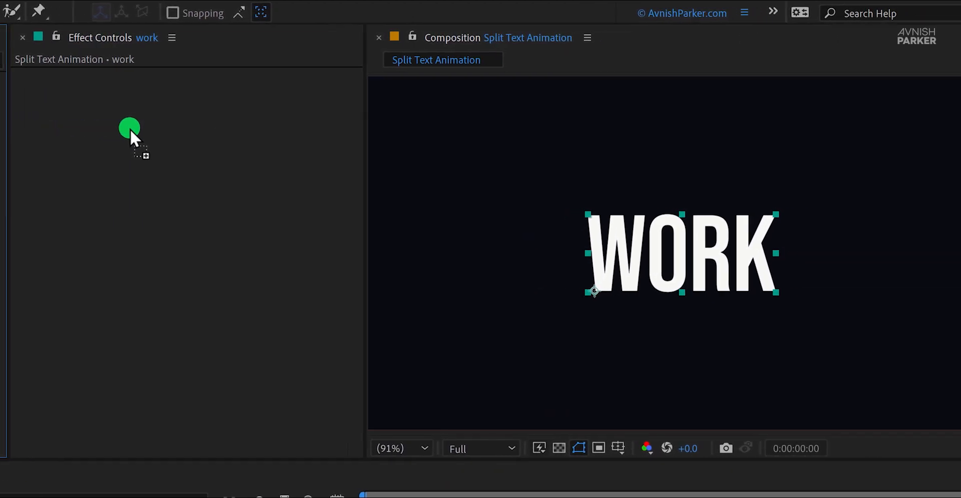
{"action": "left_click_drag", "start_coordinate": [130, 128], "coordinate": [136, 131]}
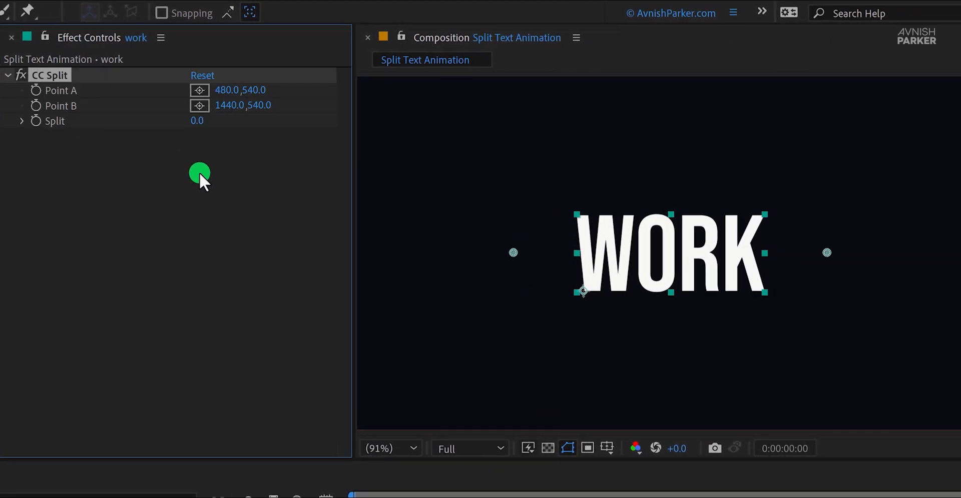
Set the horizontal coordinate of CC Split's Point A to -8000 and of Point B to 10000.
{"action": "left_click", "coordinate": [226, 91]}
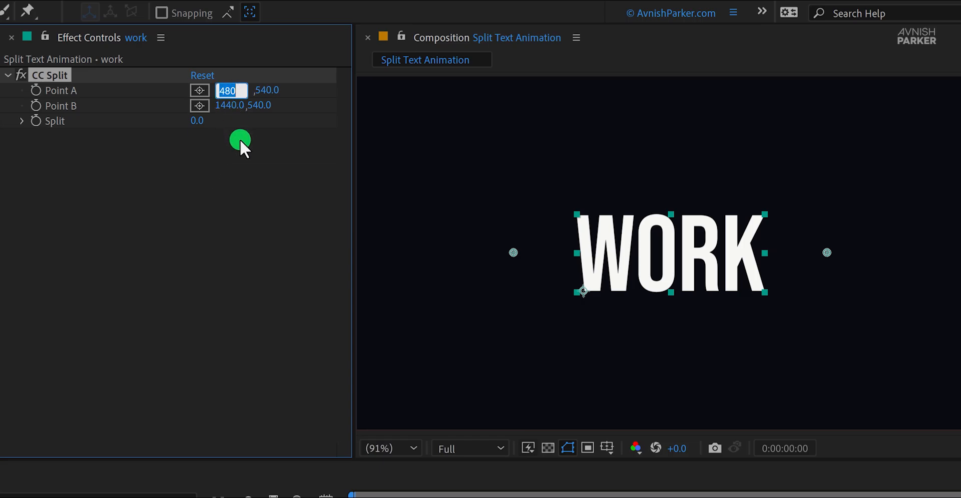
{"action": "type", "text": "-8000"}
{"action": "key", "text": "Return"}
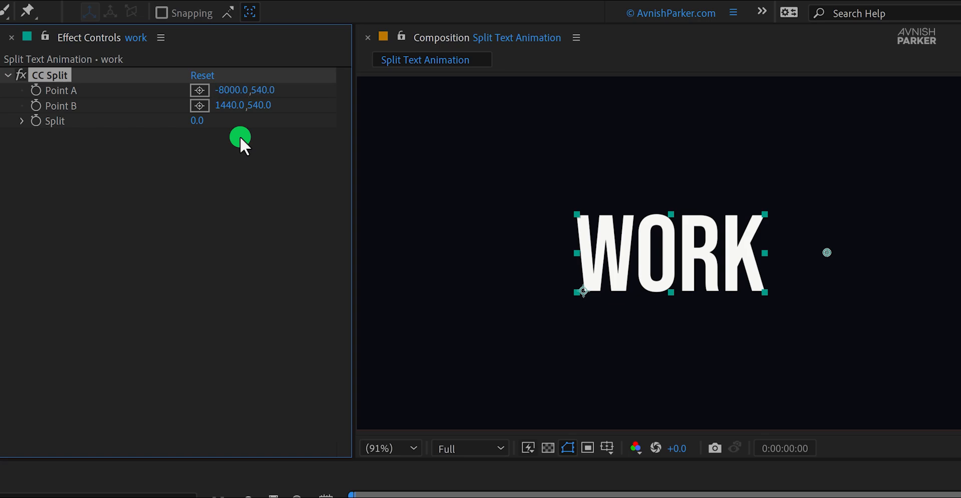
{"action": "left_click", "coordinate": [231, 107]}
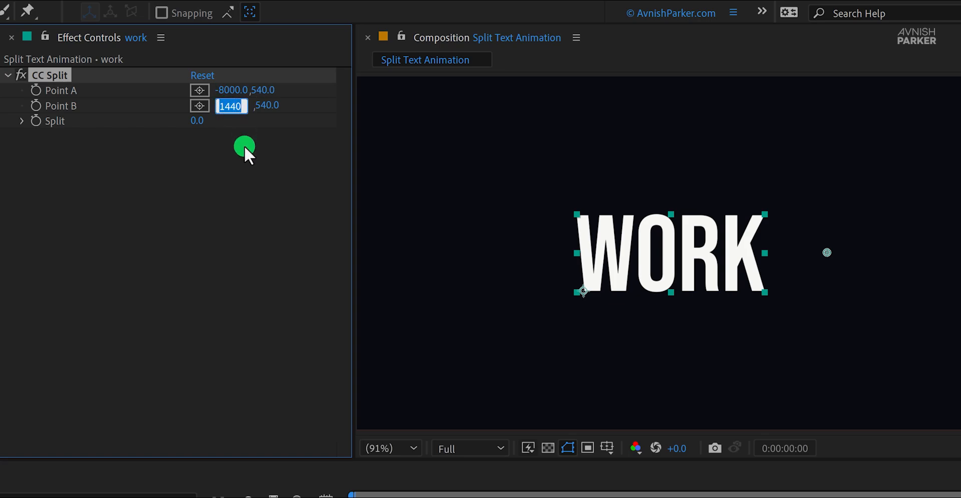
{"action": "type", "text": "10000"}
{"action": "key", "text": "Return"}
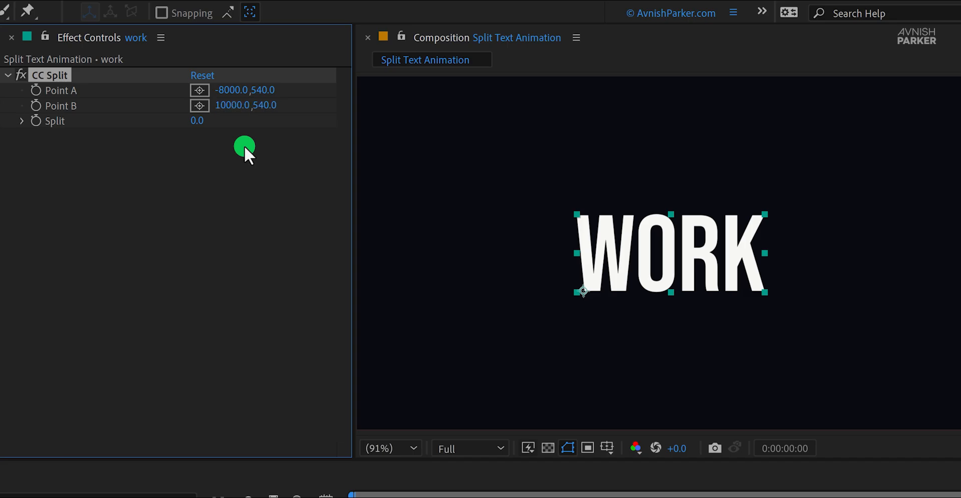
Try out the split on the text by switching the Split value between 0 and 1, ending at 0.
{"action": "left_click", "coordinate": [199, 123]}
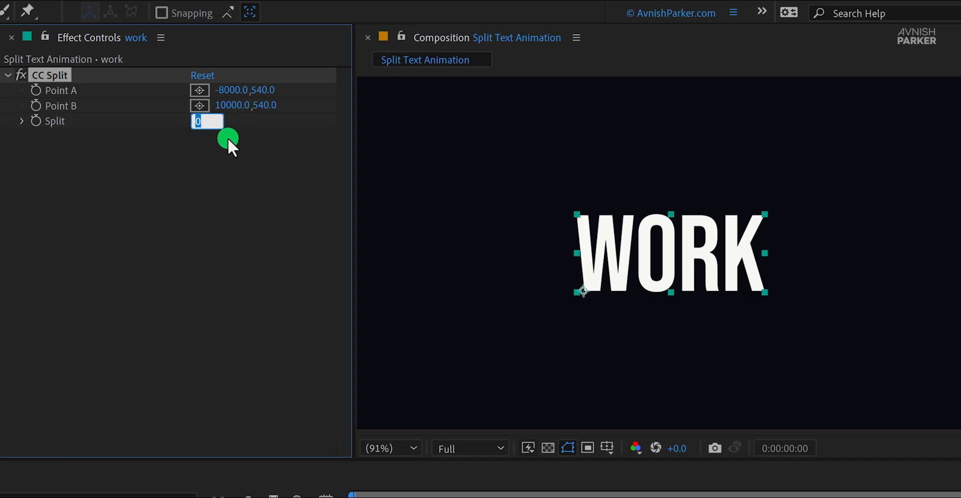
{"action": "key", "text": "Up"}
{"action": "key", "text": "Down"}
{"action": "key", "text": "Up"}
{"action": "key", "text": "Down"}
{"action": "key", "text": "Up"}
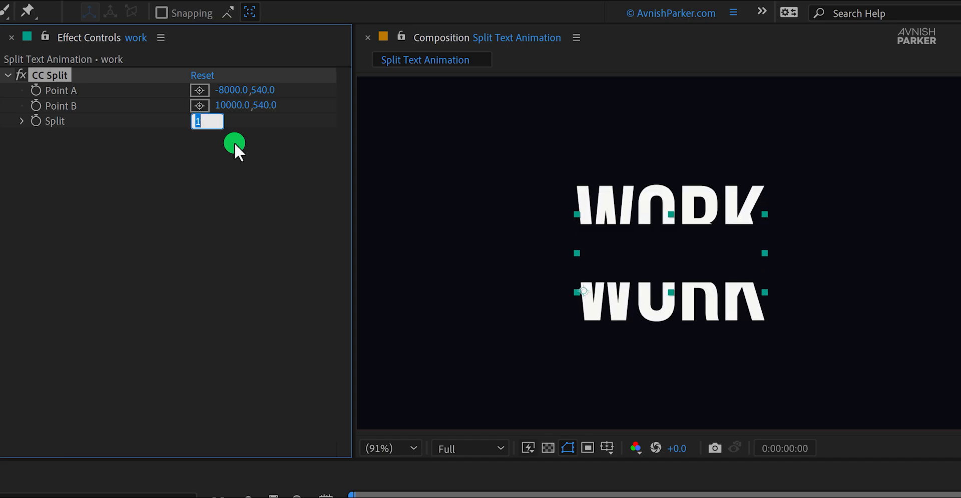
{"action": "key", "text": "Down"}
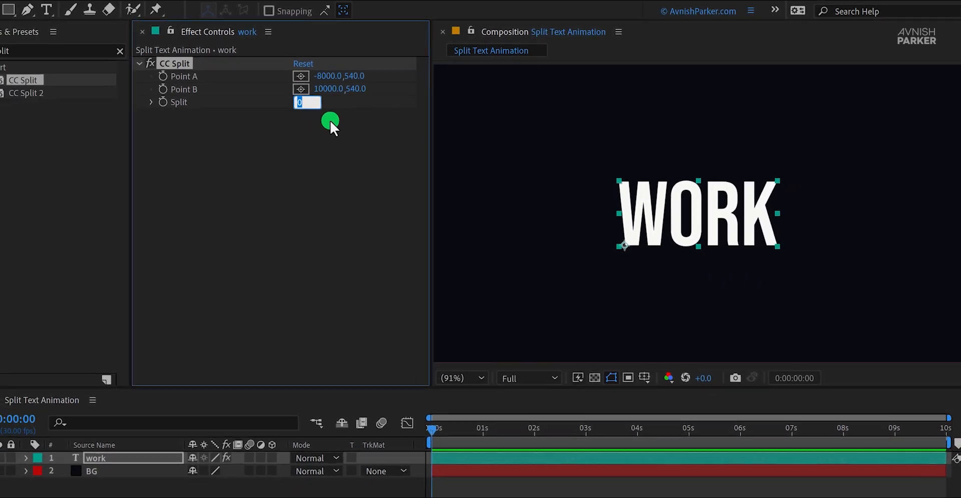
{"action": "left_click", "coordinate": [330, 122]}
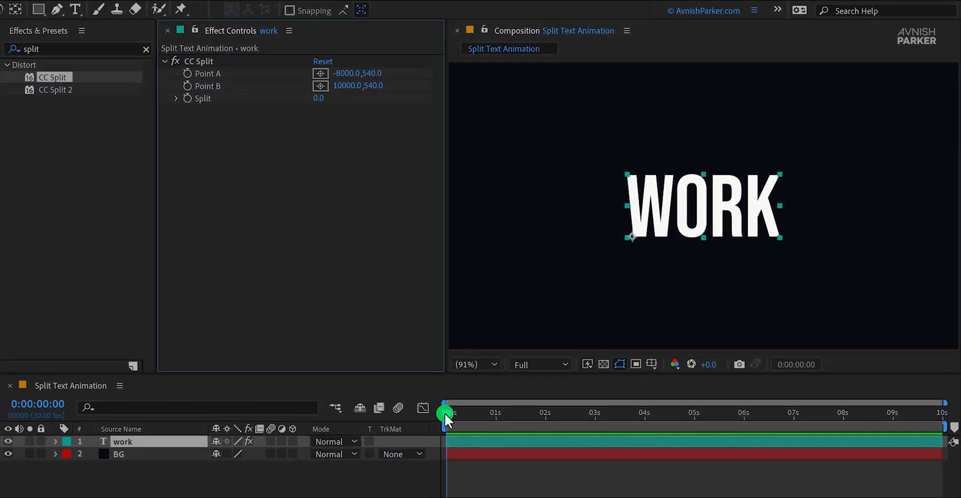
Add a keyframe for CC Split's Split value of 0 at the start of the timeline.
{"action": "left_click_drag", "start_coordinate": [445, 414], "coordinate": [441, 417]}
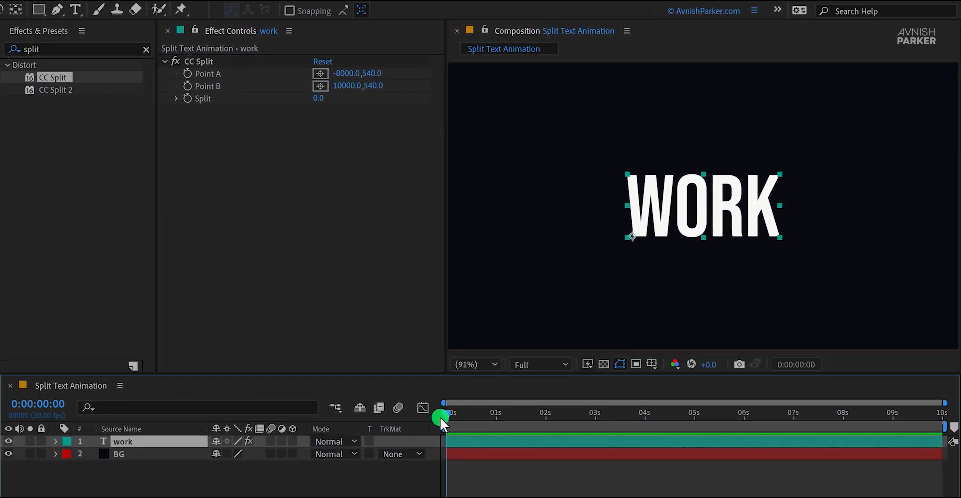
{"action": "left_click", "coordinate": [188, 98]}
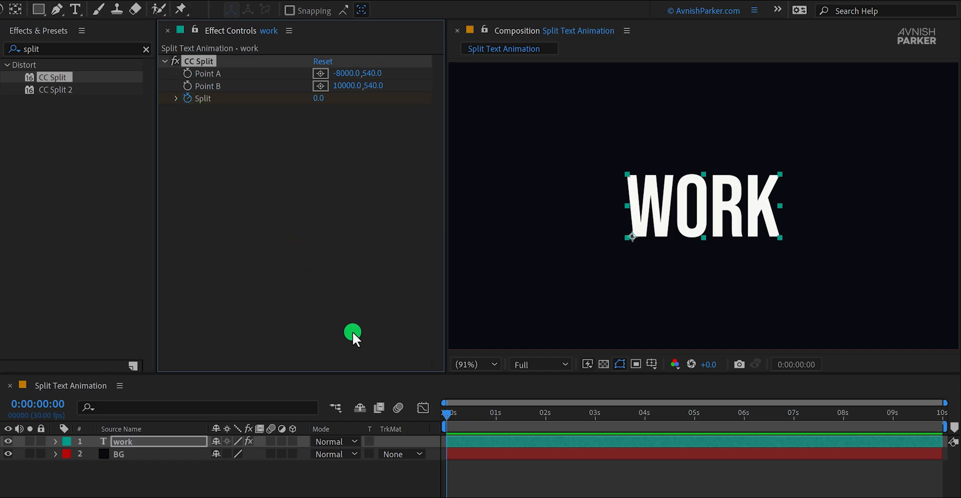
Keyframe CC Split's Split value at 1.5 at the 1-second mark and preview the text splitting open.
{"action": "left_click", "coordinate": [497, 417]}
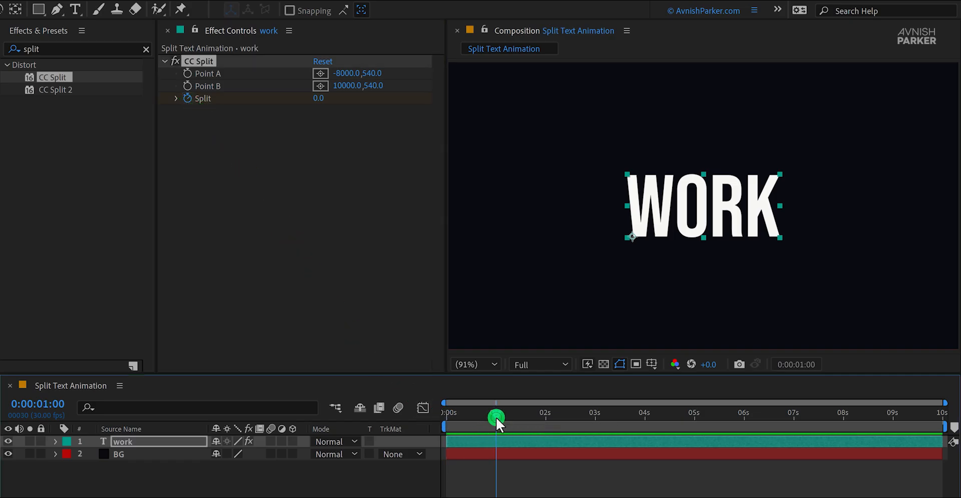
{"action": "left_click", "coordinate": [319, 100]}
{"action": "key", "text": "Up"}
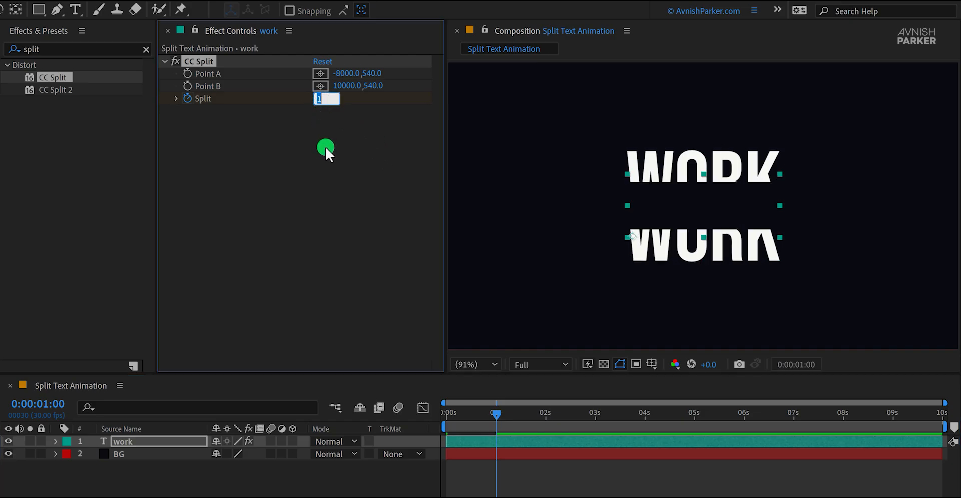
{"action": "type", "text": "1.5"}
{"action": "key", "text": "Return"}
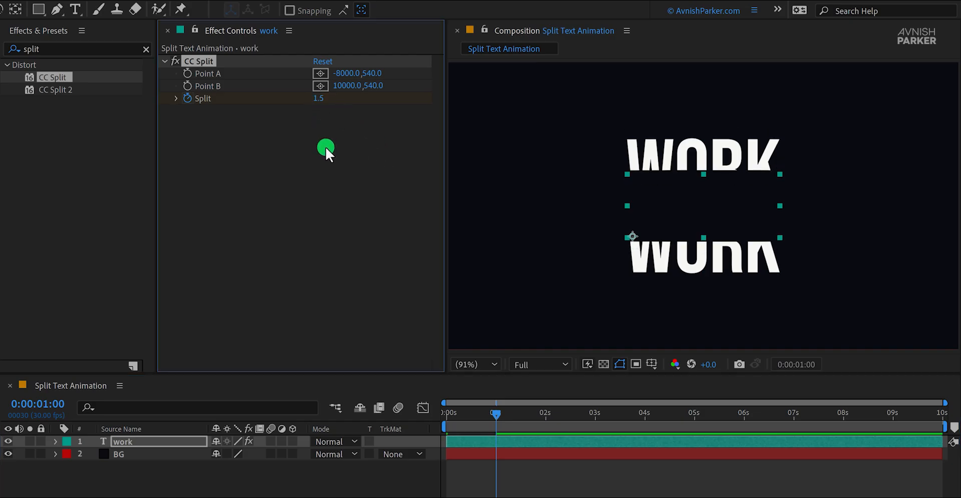
{"action": "key", "text": "space"}
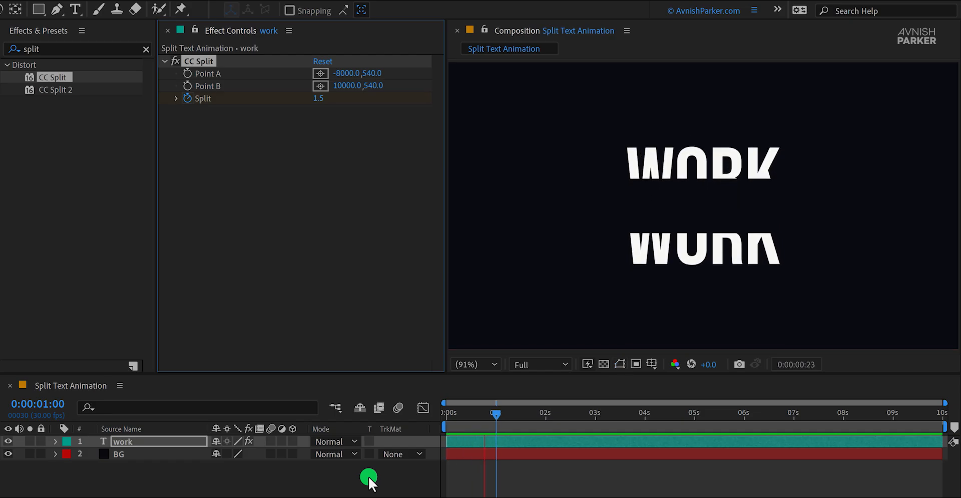
{"action": "key", "text": "space"}
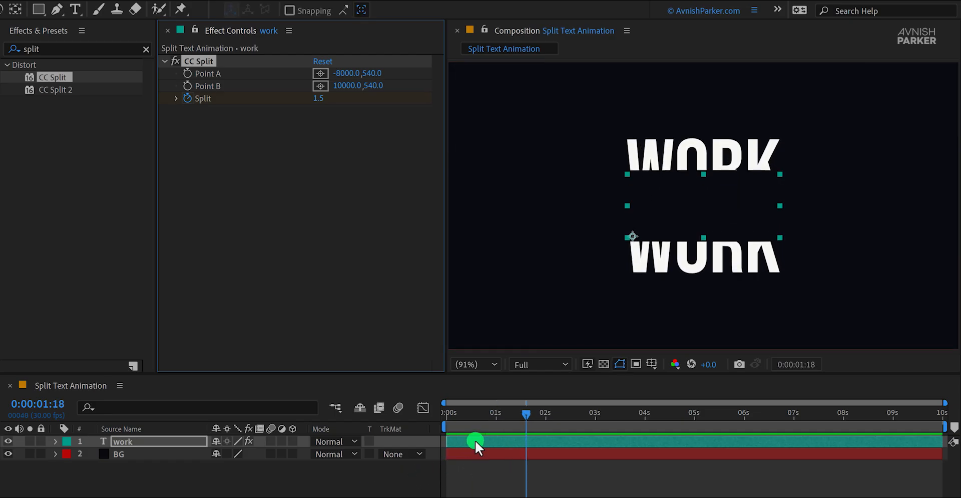
Reveal the work layer's keyframes and apply Easy Ease to both Split keyframes.
{"action": "left_click", "coordinate": [476, 440]}
{"action": "key", "text": "u"}
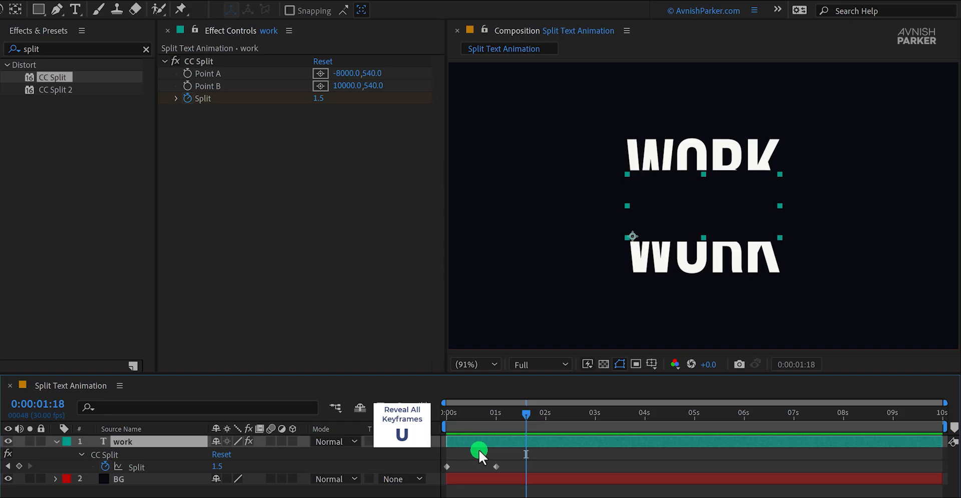
{"action": "left_click_drag", "start_coordinate": [506, 457], "coordinate": [436, 473]}
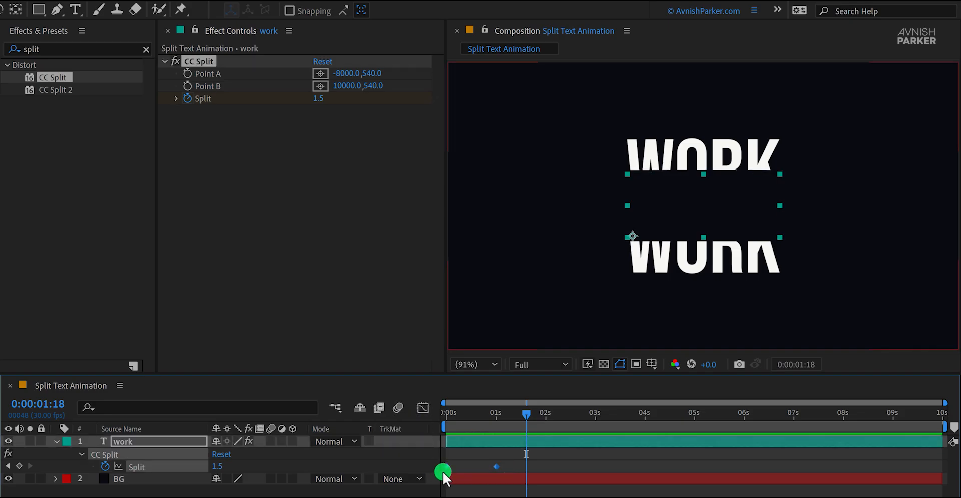
{"action": "right_click", "coordinate": [446, 466]}
{"action": "mouse_move", "coordinate": [544, 455]}
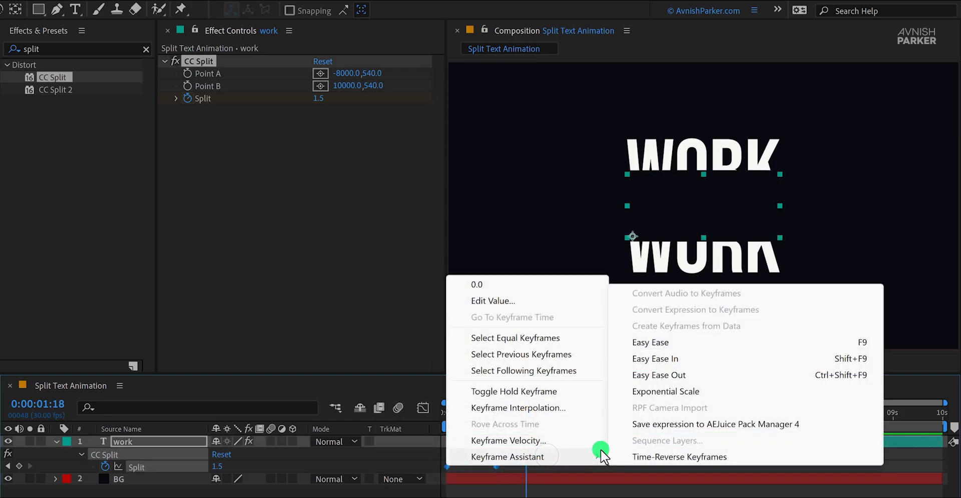
{"action": "left_click", "coordinate": [690, 342]}
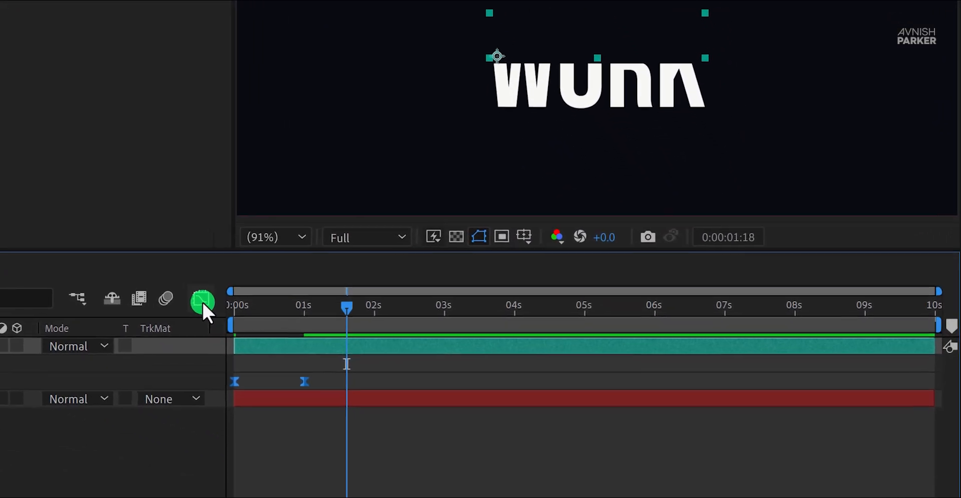
Reshape the Split keyframes' speed graph into a narrow, sharp peak midway between them and leave the graph editor.
{"action": "left_click", "coordinate": [423, 407]}
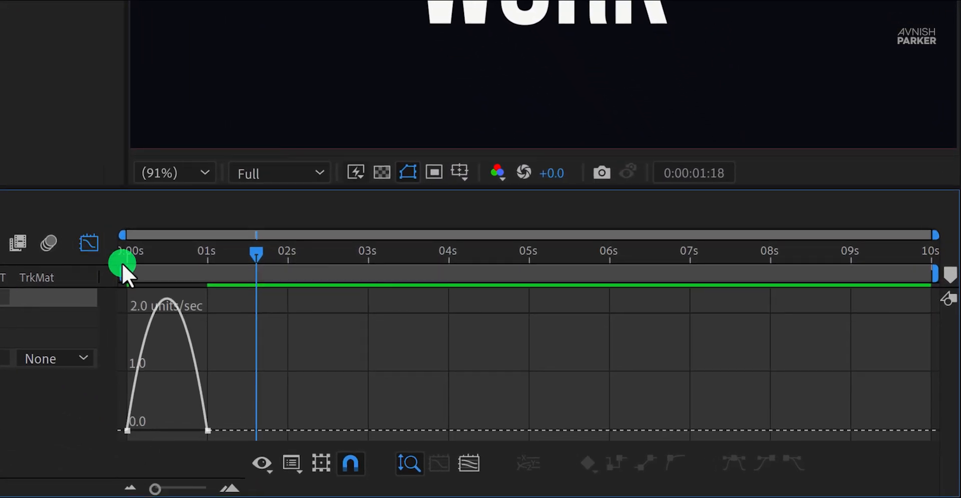
{"action": "right_click", "coordinate": [203, 331]}
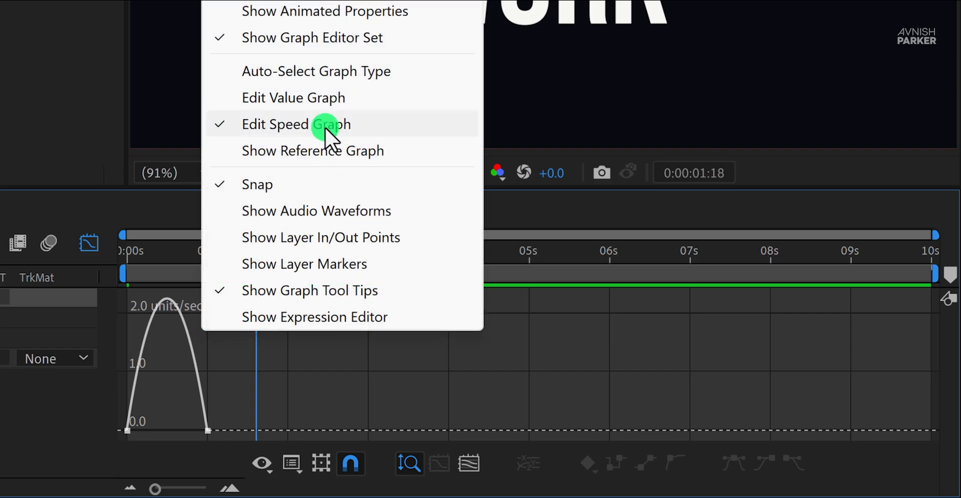
{"action": "left_click", "coordinate": [202, 437]}
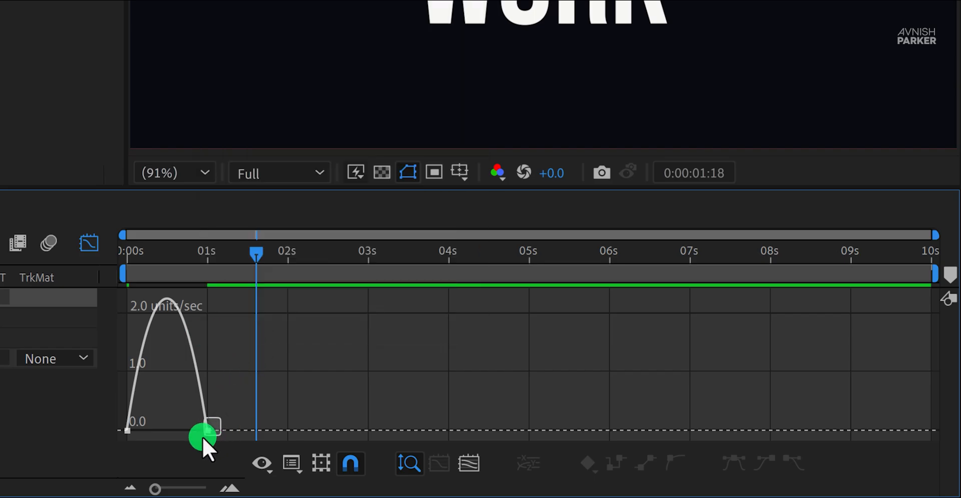
{"action": "left_click_drag", "start_coordinate": [195, 438], "coordinate": [175, 431]}
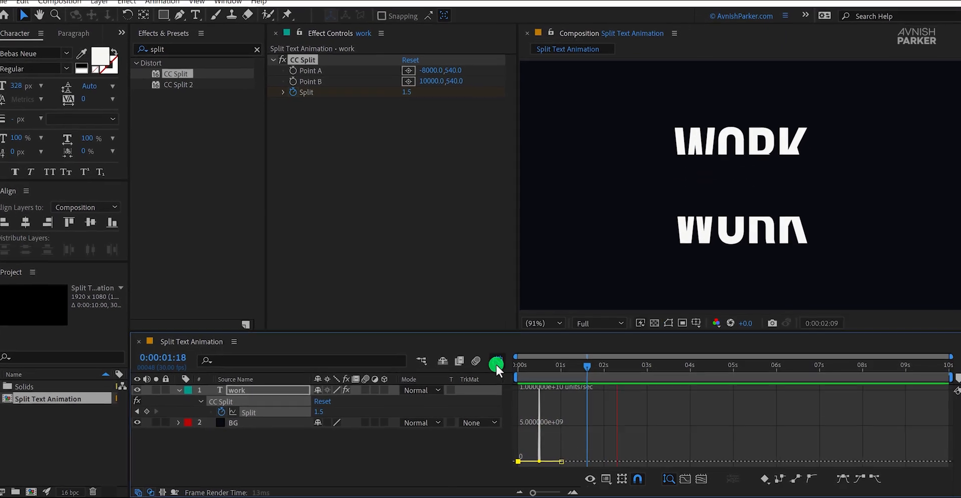
{"action": "left_click", "coordinate": [495, 363]}
Scrub through the eased split of the work text and return to the start of the timeline.
{"action": "left_click_drag", "start_coordinate": [517, 367], "coordinate": [538, 370]}
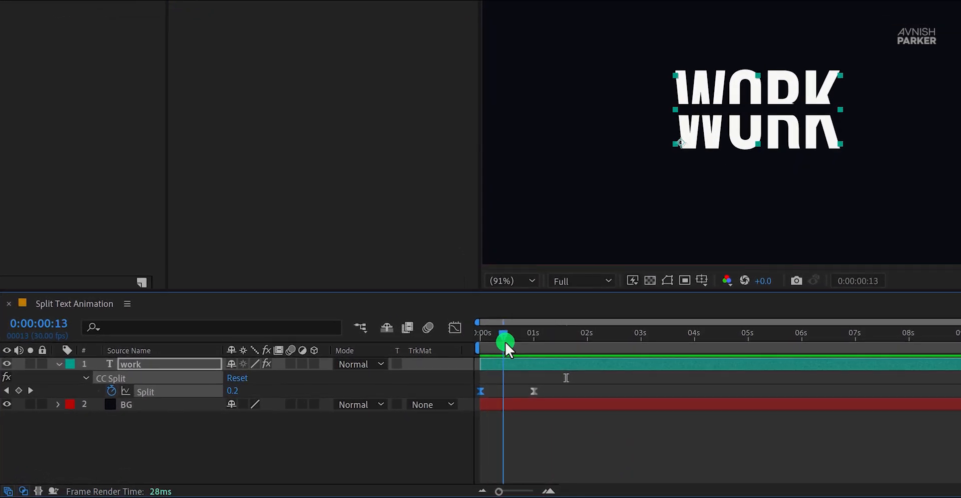
{"action": "left_click_drag", "start_coordinate": [505, 343], "coordinate": [359, 392]}
{"action": "left_click", "coordinate": [195, 426]}
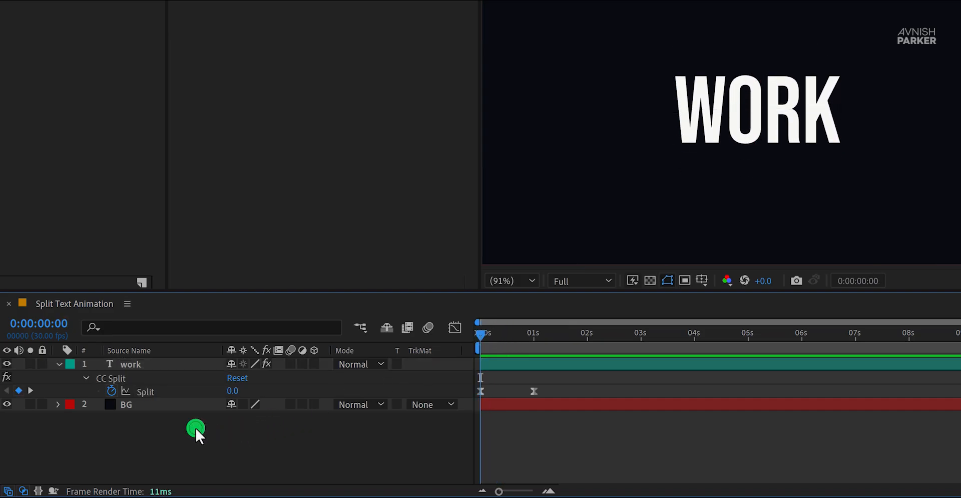
Duplicate the work text layer and change the copy's text to "smart".
{"action": "left_click", "coordinate": [130, 364]}
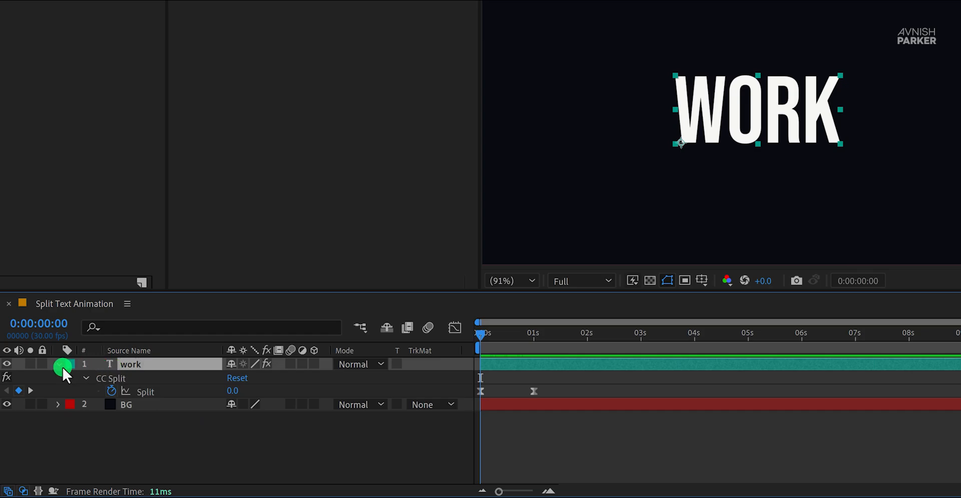
{"action": "key", "text": "ctrl+d"}
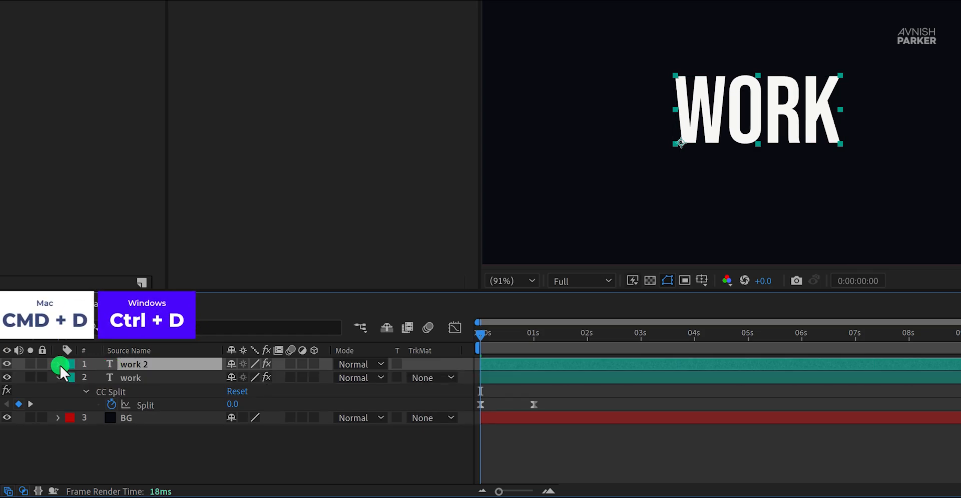
{"action": "double_click", "coordinate": [110, 363]}
{"action": "type", "text": "smart"}
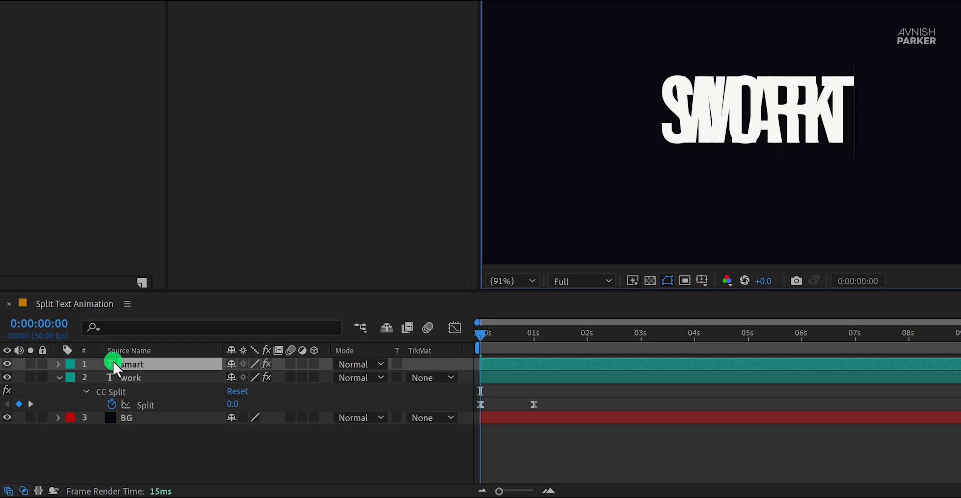
{"action": "key", "text": "Escape"}
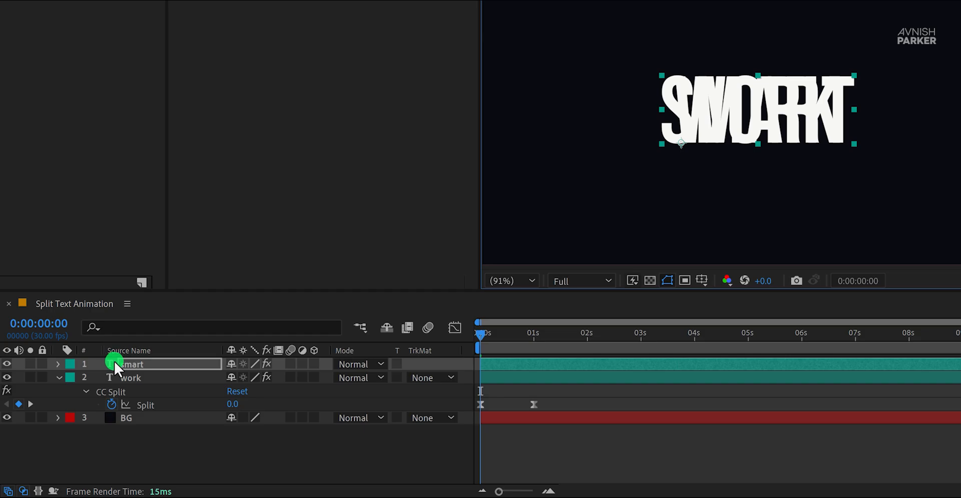
Shift the smart layer to start about 20 frames into the timeline and reveal its Split keyframes.
{"action": "left_click_drag", "start_coordinate": [480, 337], "coordinate": [526, 368]}
{"action": "left_click_drag", "start_coordinate": [522, 334], "coordinate": [545, 365]}
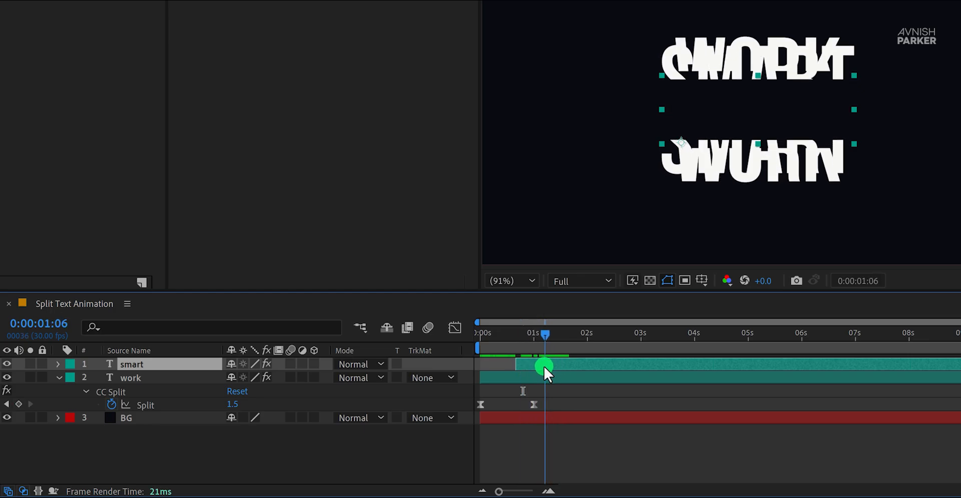
{"action": "key", "text": "u"}
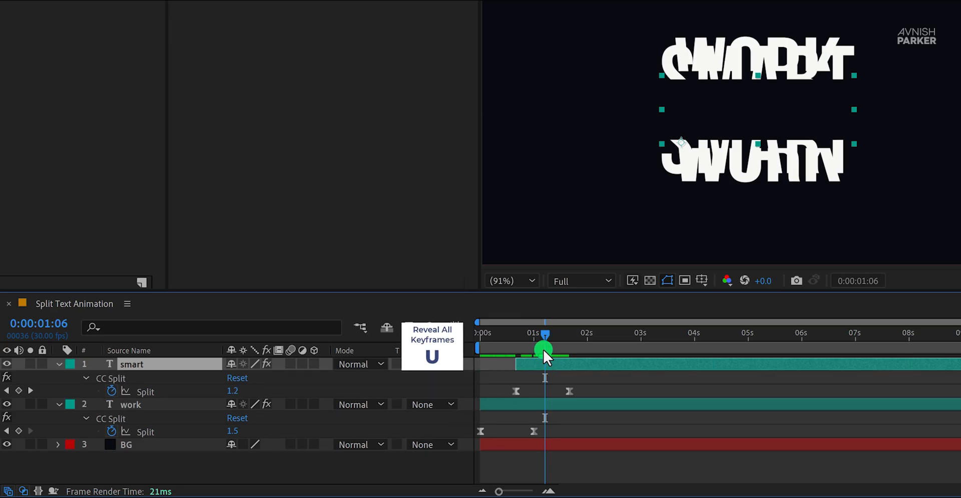
Lower the Split value of the smart layer's second keyframe at 0:00:01:20 to 1 and further to 0.8.
{"action": "left_click_drag", "start_coordinate": [545, 335], "coordinate": [564, 343]}
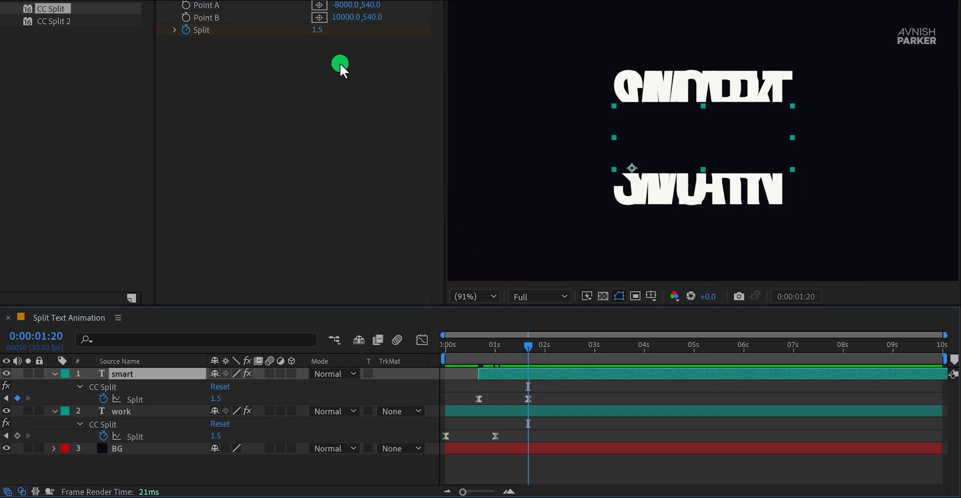
{"action": "left_click", "coordinate": [320, 30]}
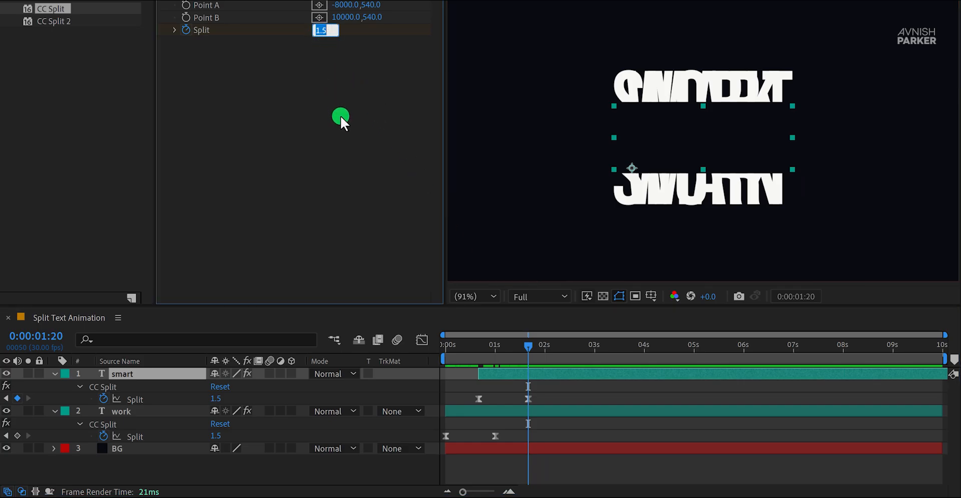
{"action": "type", "text": "1"}
{"action": "key", "text": "Return"}
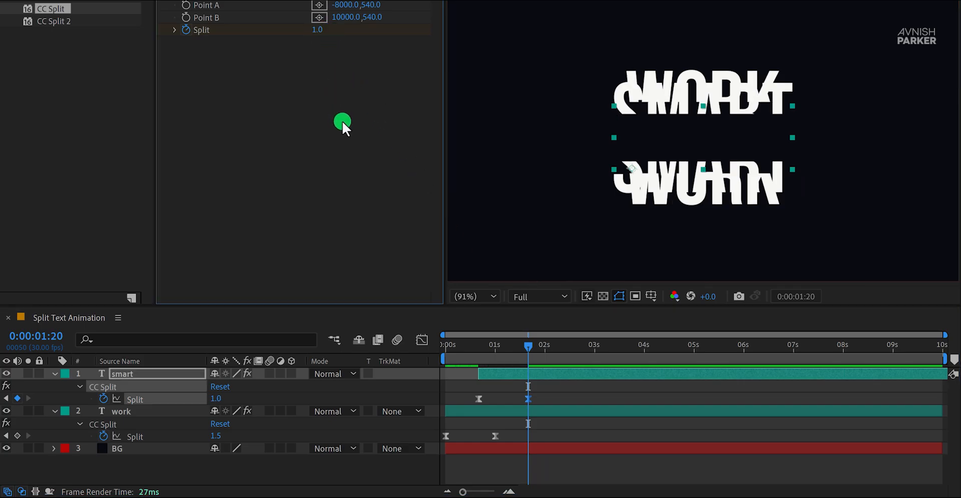
{"action": "left_click", "coordinate": [217, 399]}
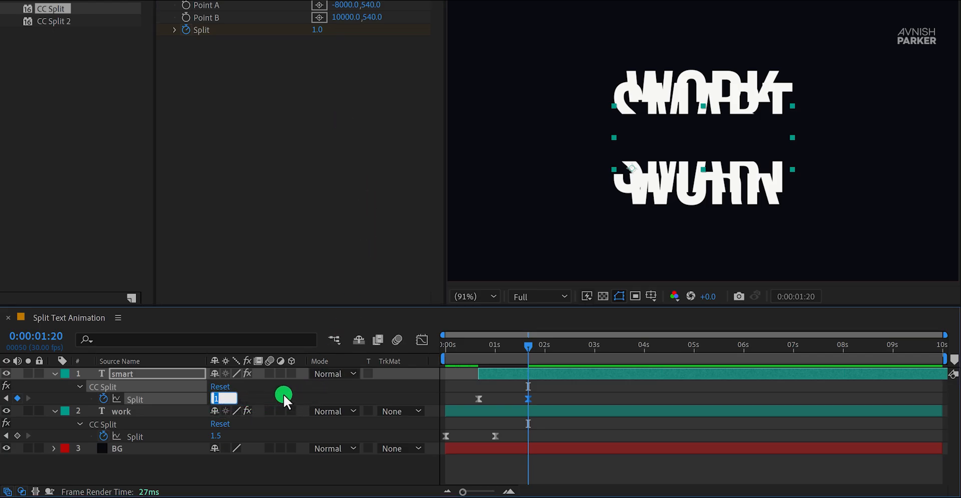
{"action": "type", "text": "0.8"}
{"action": "key", "text": "Return"}
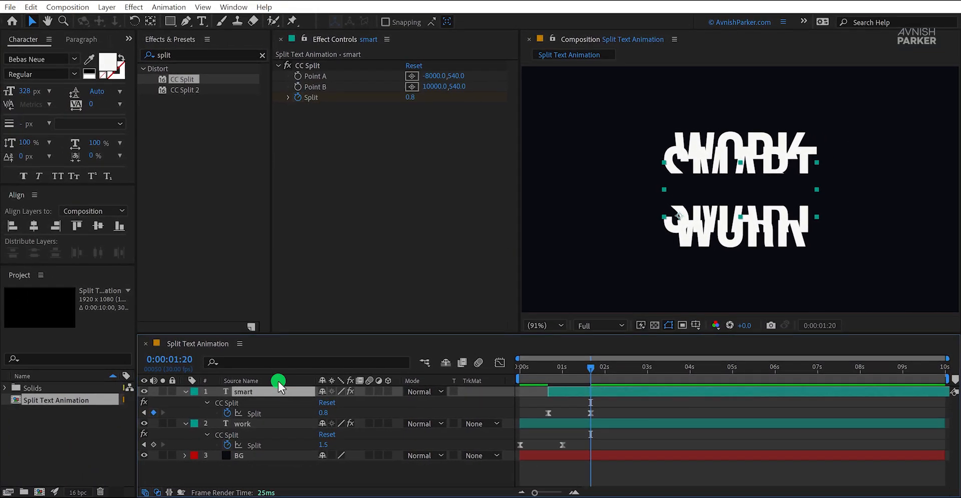
Reduce the smart text's font size to 197 px and further to 138 px, centering it in the composition each time.
{"action": "left_click", "coordinate": [26, 93]}
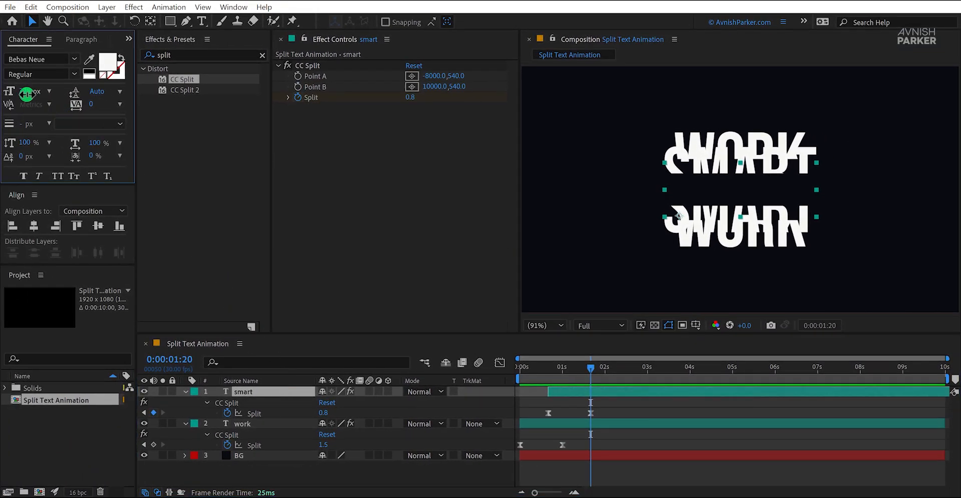
{"action": "left_click_drag", "start_coordinate": [26, 93], "coordinate": [2, 148]}
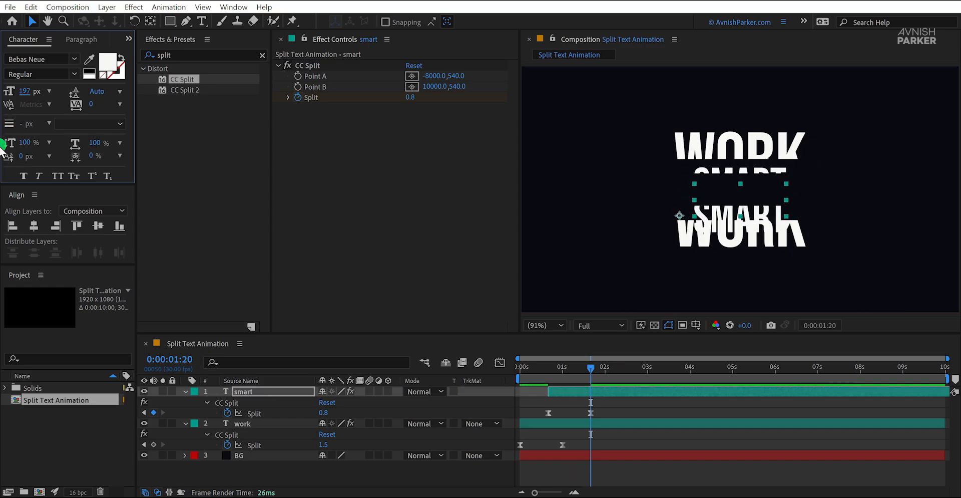
{"action": "left_click", "coordinate": [33, 225]}
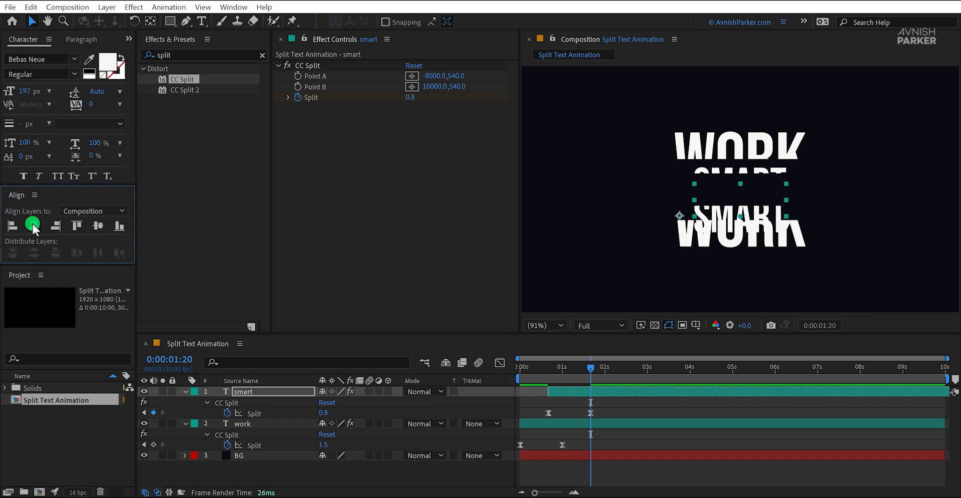
{"action": "left_click", "coordinate": [97, 224]}
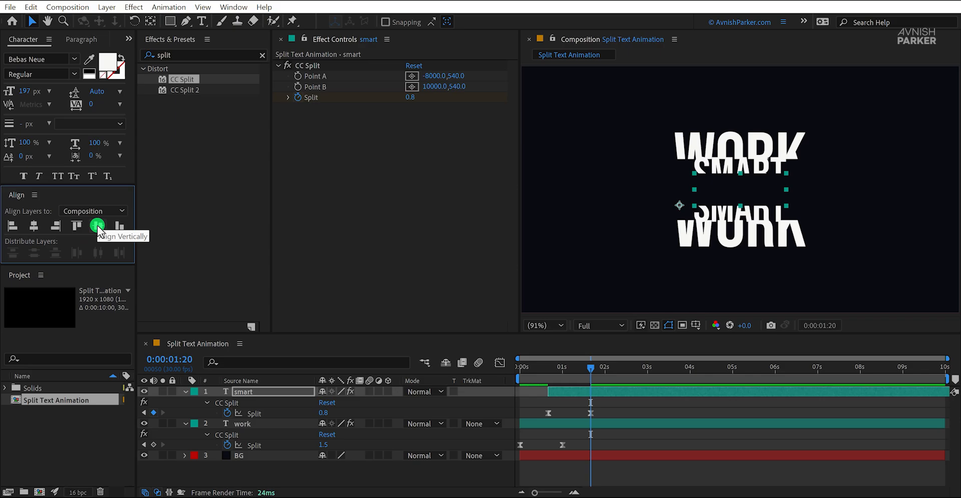
{"action": "left_click", "coordinate": [29, 93]}
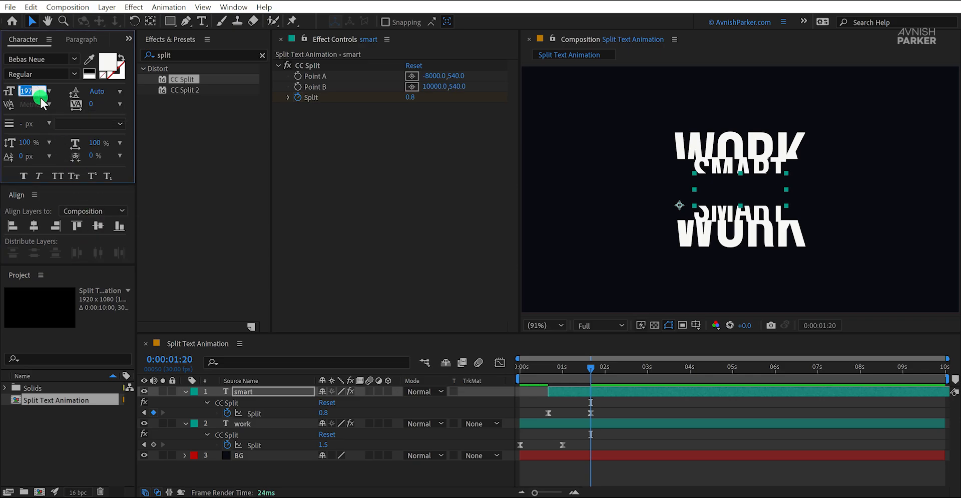
{"action": "scroll", "coordinate": [40, 98], "scroll_direction": "down", "scroll_amount": 20}
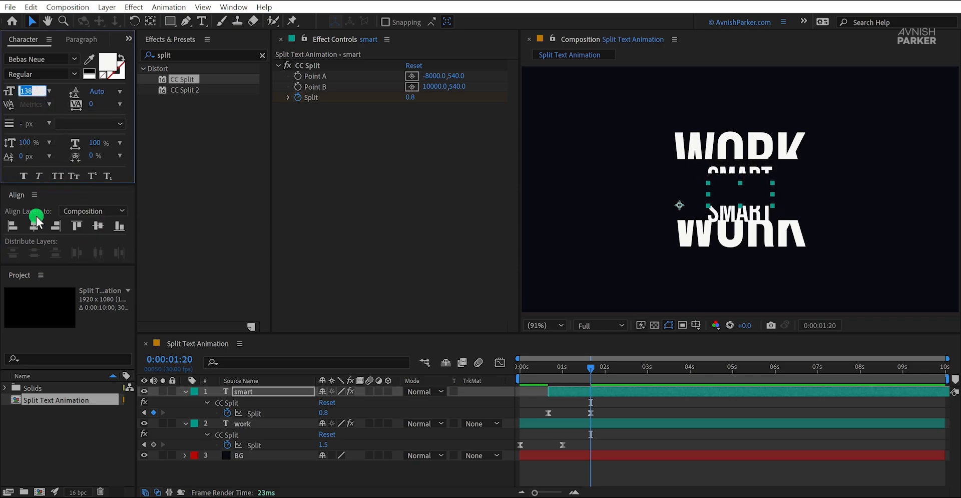
{"action": "left_click", "coordinate": [36, 220]}
{"action": "left_click", "coordinate": [99, 226]}
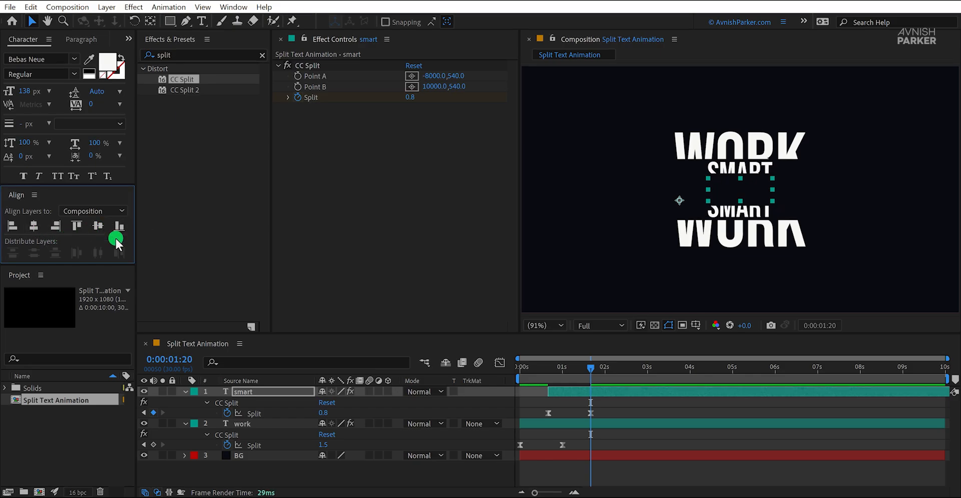
Set the Split value of the smart layer's keyframe at 0:00:01:20 to 0.7.
{"action": "left_click", "coordinate": [286, 409]}
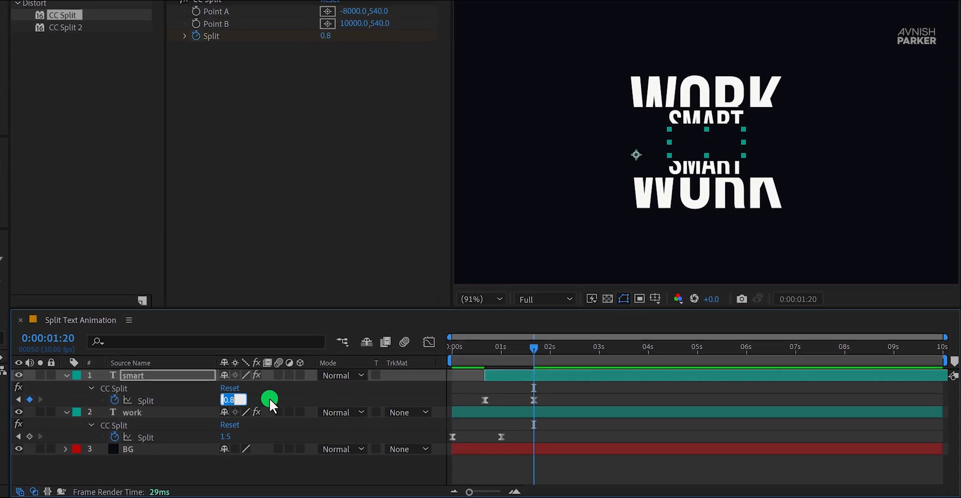
{"action": "type", "text": "0.7"}
{"action": "key", "text": "Return"}
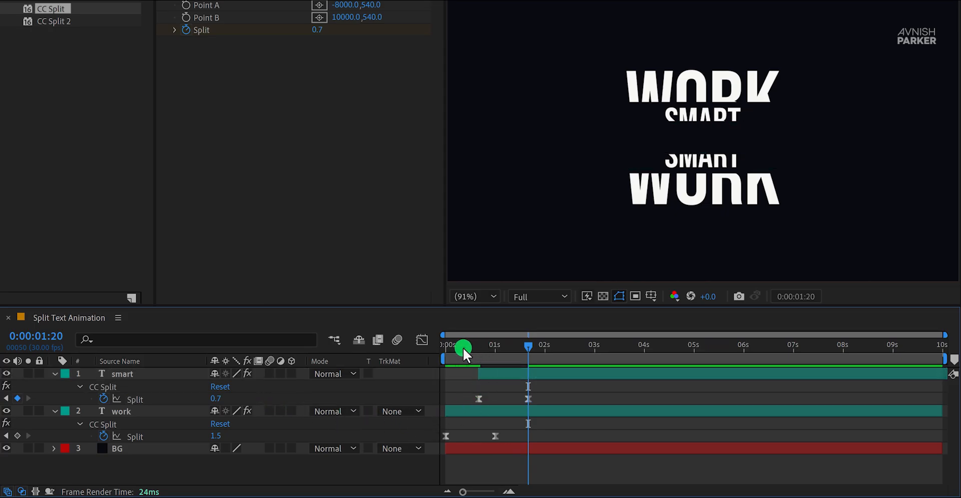
Duplicate the smart layer, shift the copy to start at 0:00:01:08, and reveal its Split keyframes.
{"action": "left_click_drag", "start_coordinate": [464, 347], "coordinate": [539, 371]}
{"action": "left_click", "coordinate": [510, 374]}
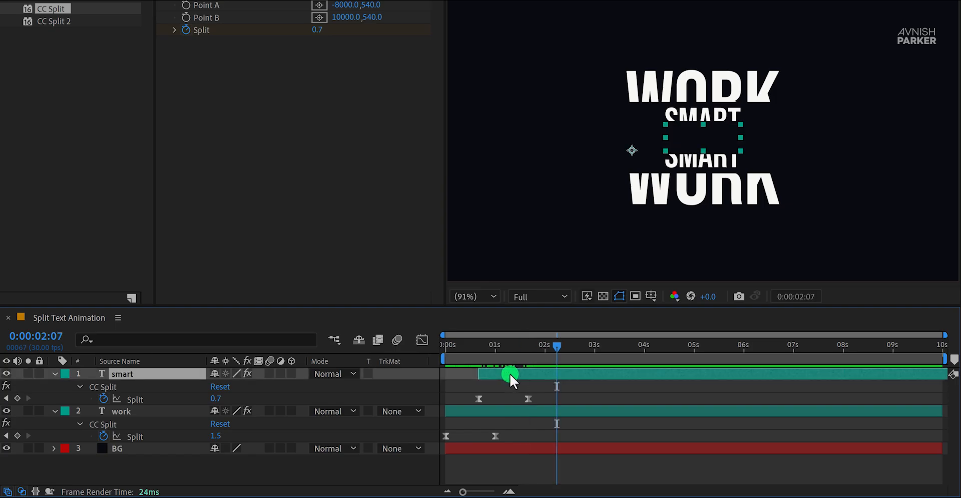
{"action": "key", "text": "ctrl+d"}
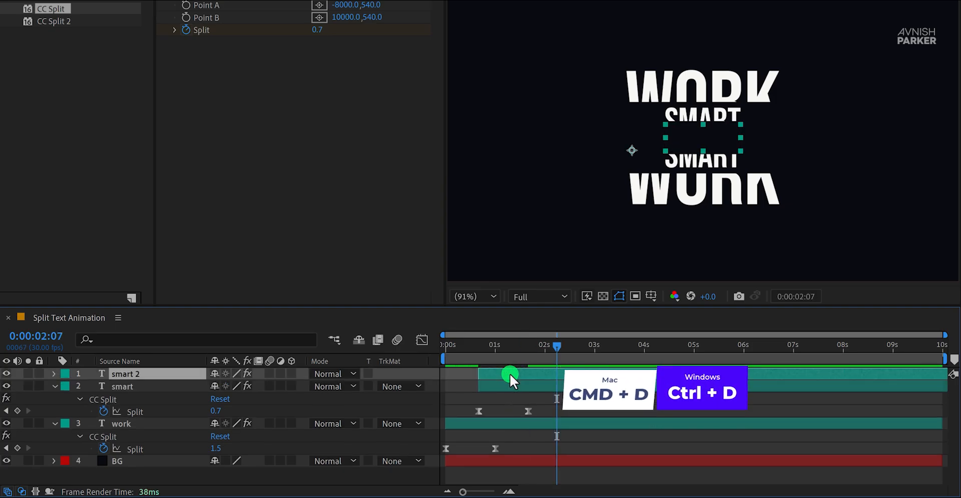
{"action": "key", "text": "u"}
{"action": "left_click_drag", "start_coordinate": [507, 373], "coordinate": [535, 373]}
{"action": "left_click", "coordinate": [503, 343]}
{"action": "left_click_drag", "start_coordinate": [504, 344], "coordinate": [509, 364]}
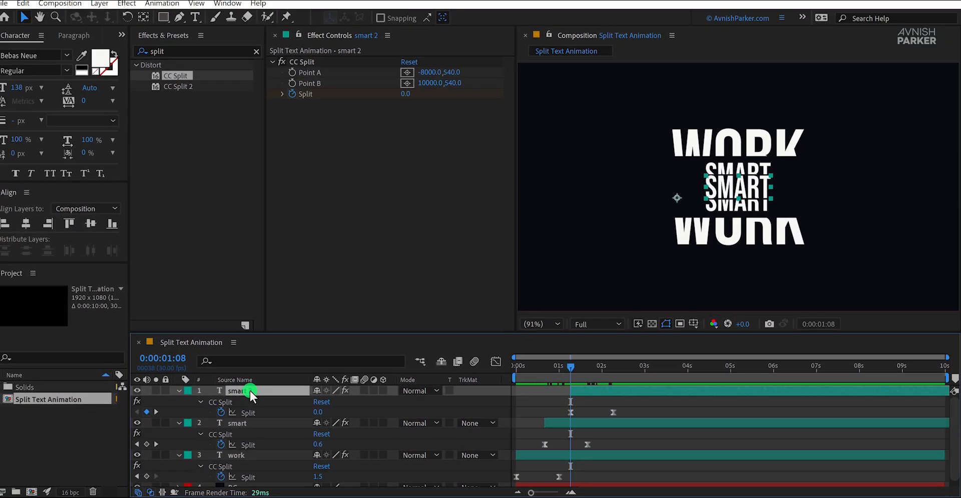
Remove the CC Split effect from the smart 2 layer and change its text to "and hard".
{"action": "left_click", "coordinate": [303, 62]}
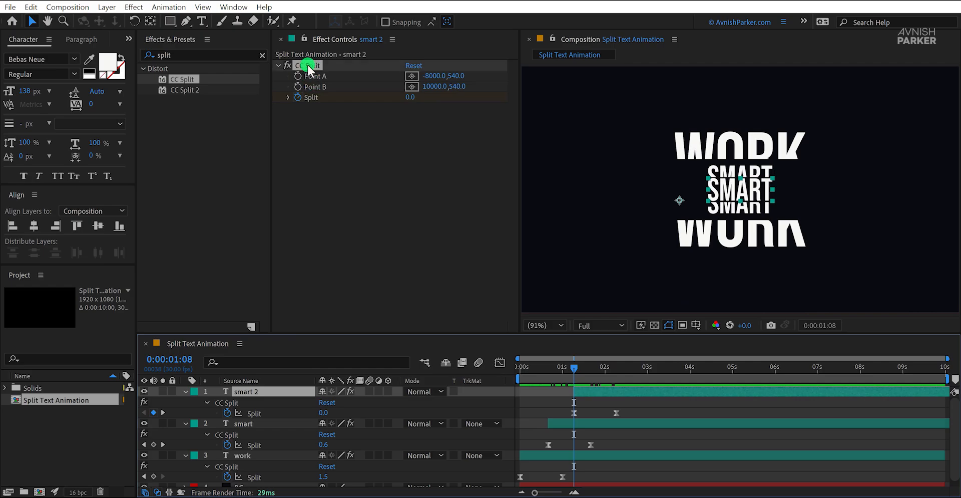
{"action": "key", "text": "Delete"}
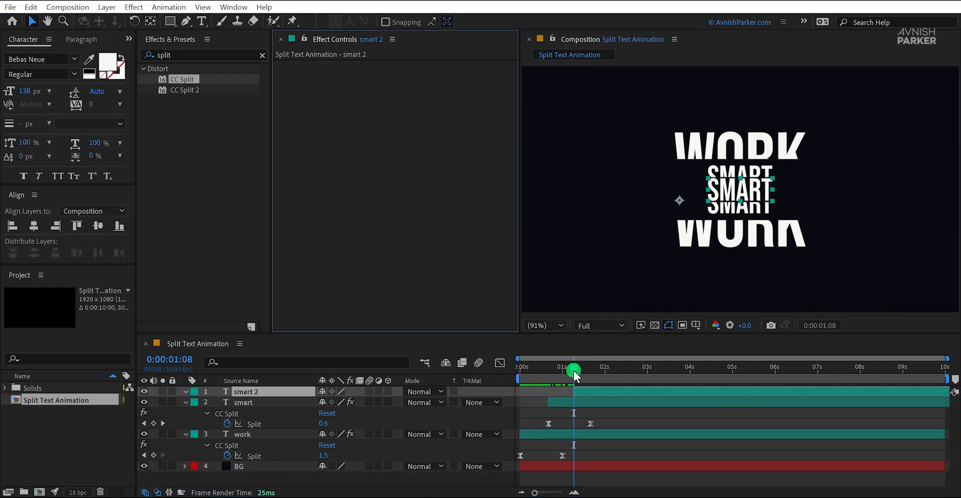
{"action": "left_click_drag", "start_coordinate": [574, 371], "coordinate": [609, 377]}
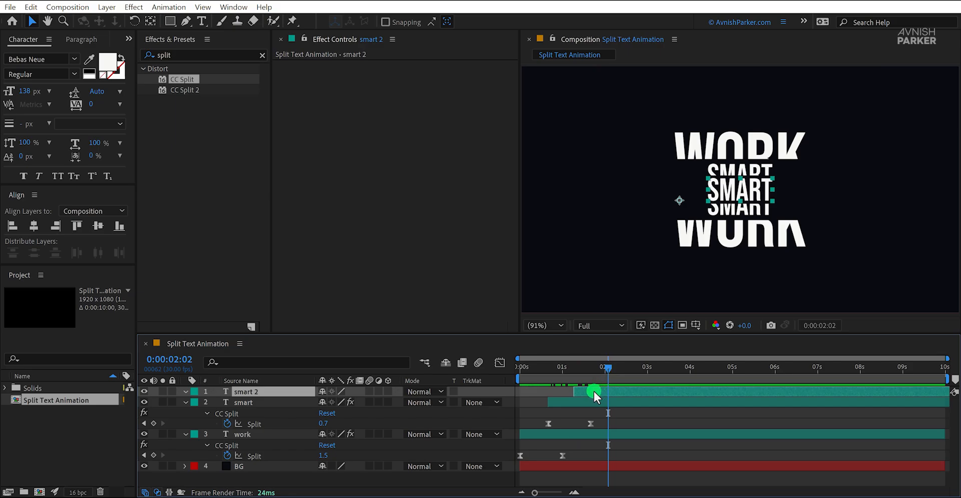
{"action": "double_click", "coordinate": [594, 391]}
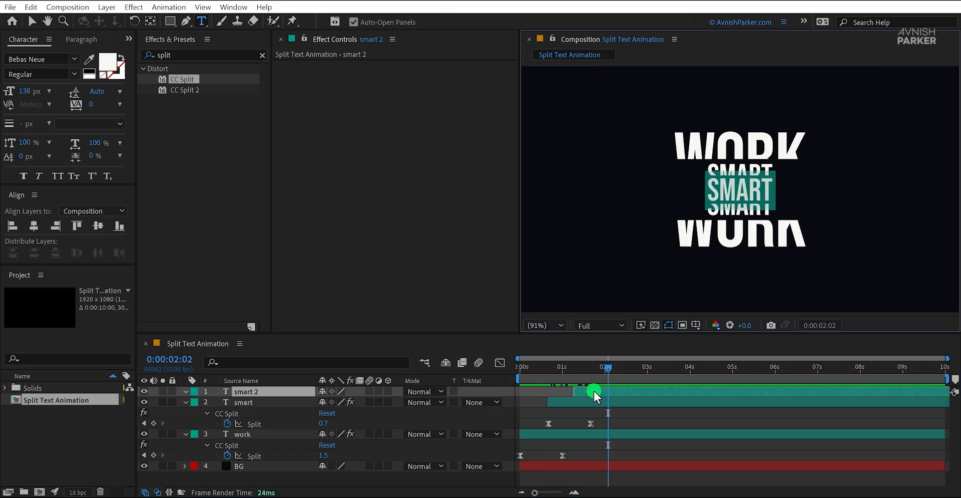
{"action": "type", "text": "and hard"}
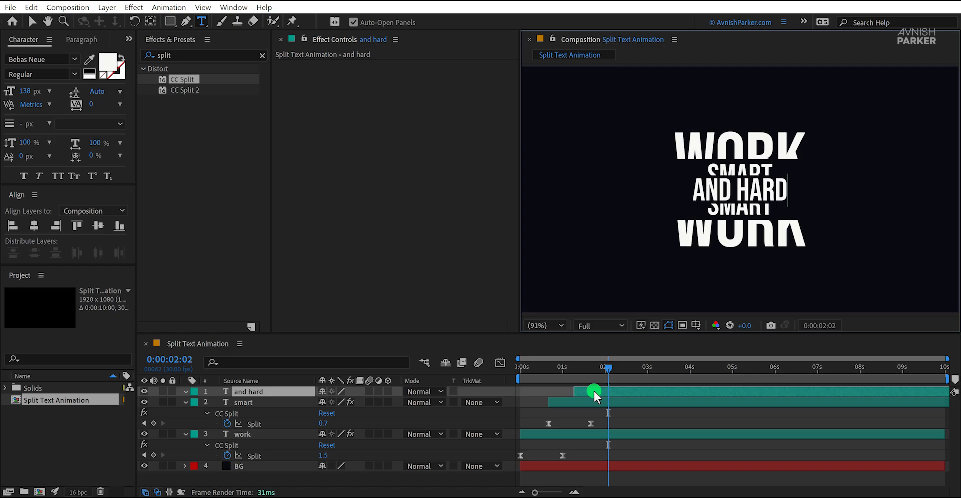
{"action": "key", "text": "Escape"}
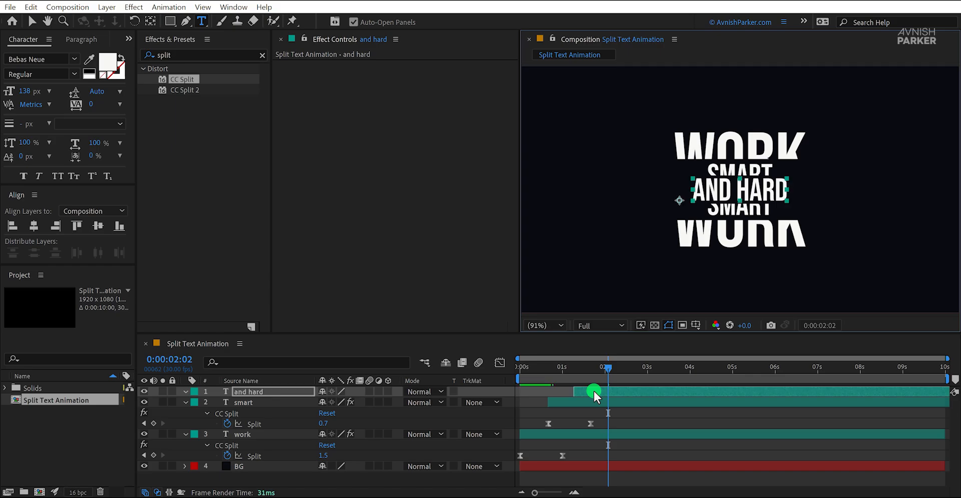
{"action": "key", "text": "v"}
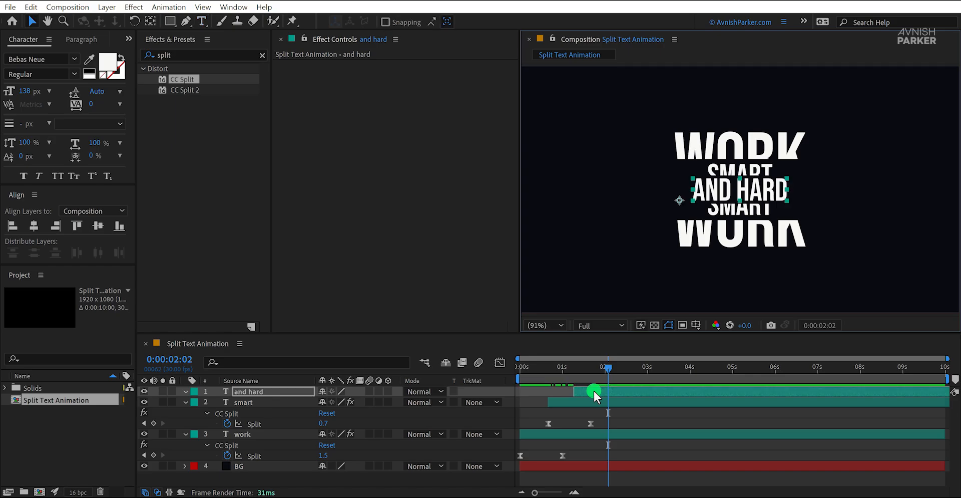
Find the CC Grid Wipe effect and apply it to the and hard layer.
{"action": "left_click_drag", "start_coordinate": [556, 362], "coordinate": [582, 382]}
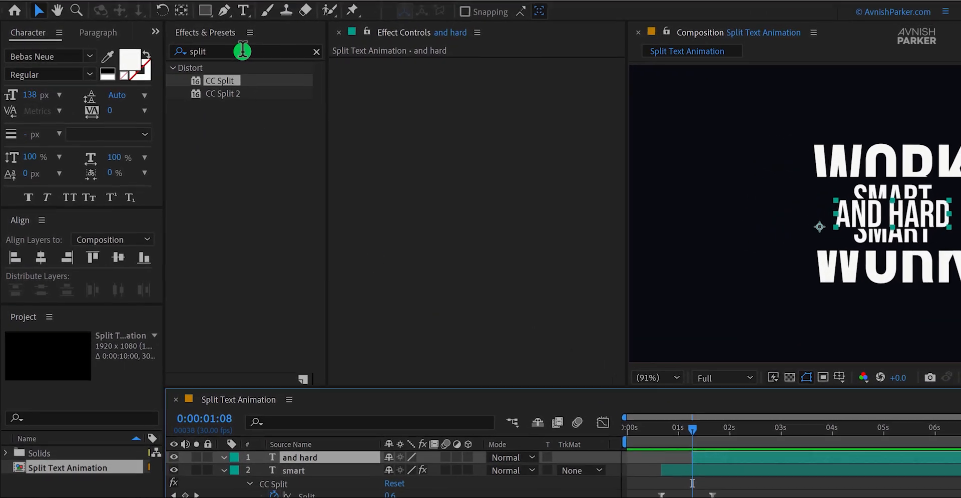
{"action": "double_click", "coordinate": [202, 54]}
{"action": "type", "text": "grid wip"}
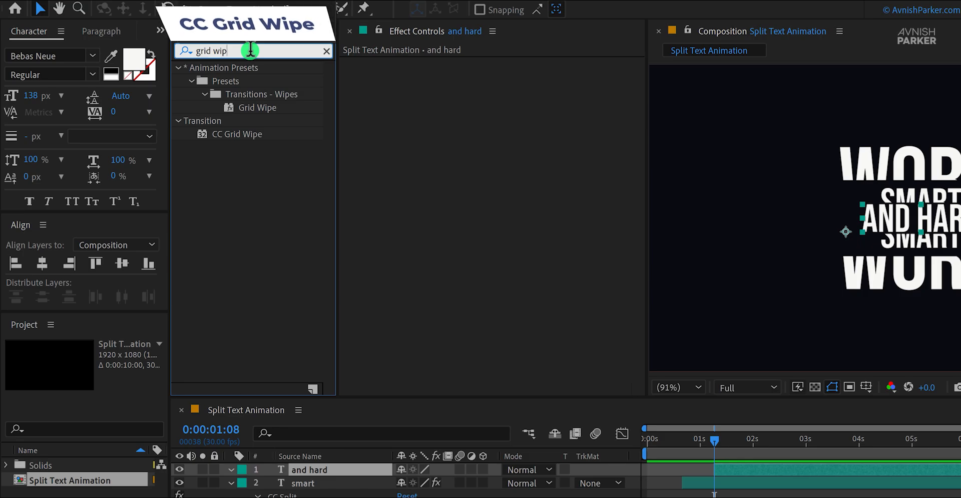
{"action": "left_click_drag", "start_coordinate": [240, 133], "coordinate": [471, 141]}
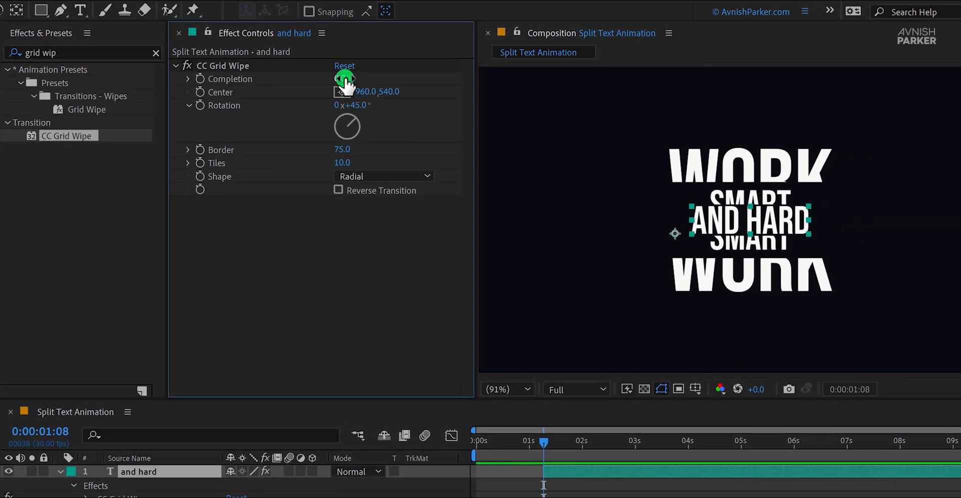
Set the CC Grid Wipe Completion to 29%, its Border to 30 and its Tiles to 1.
{"action": "left_click_drag", "start_coordinate": [342, 79], "coordinate": [366, 78]}
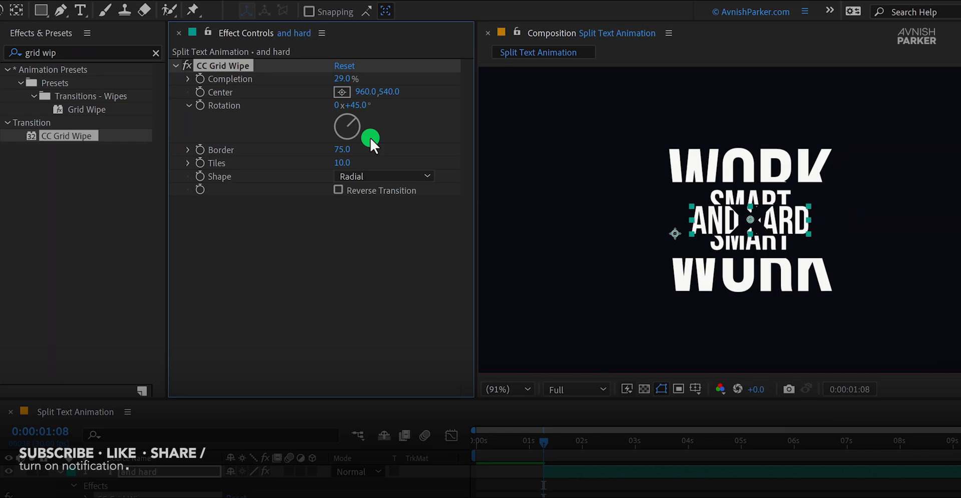
{"action": "left_click", "coordinate": [344, 149]}
{"action": "type", "text": "30"}
{"action": "key", "text": "Tab"}
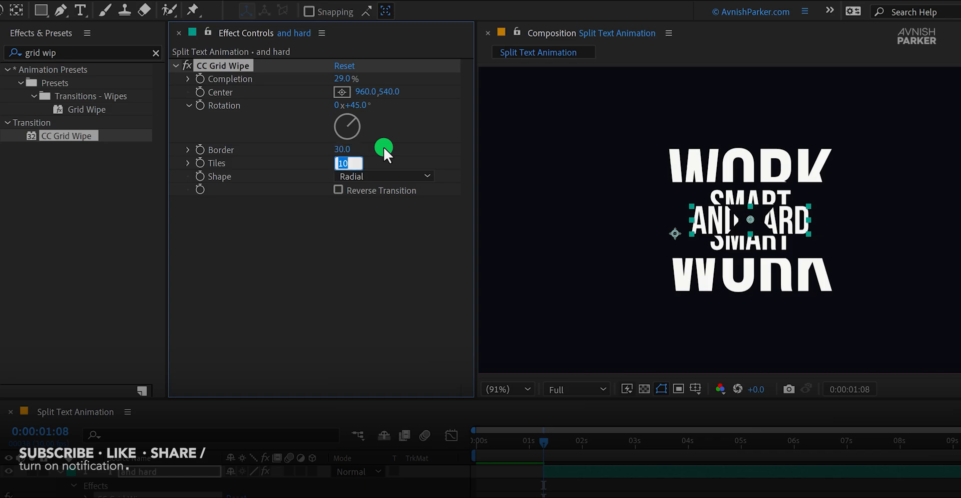
{"action": "type", "text": "1"}
{"action": "key", "text": "Return"}
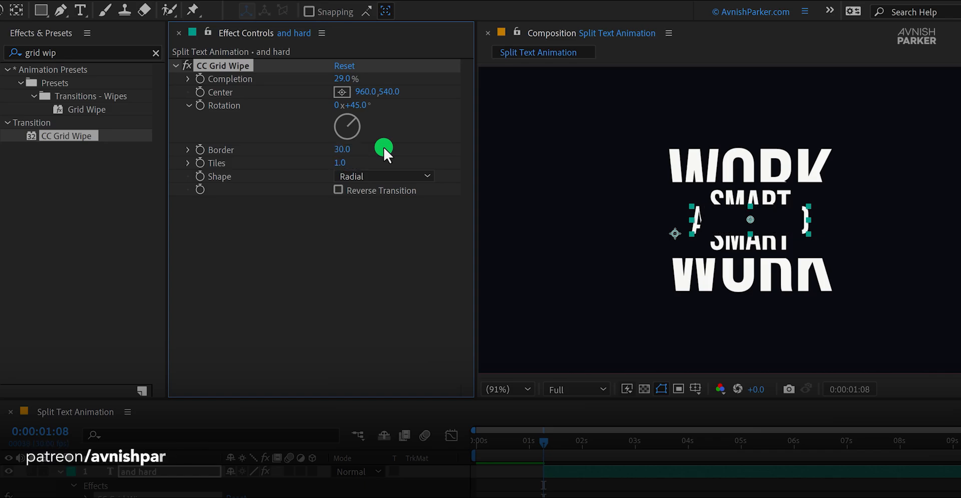
Set the grid wipe's Rotation to 180° and its Completion to 15%.
{"action": "left_click", "coordinate": [361, 105]}
{"action": "type", "text": "180"}
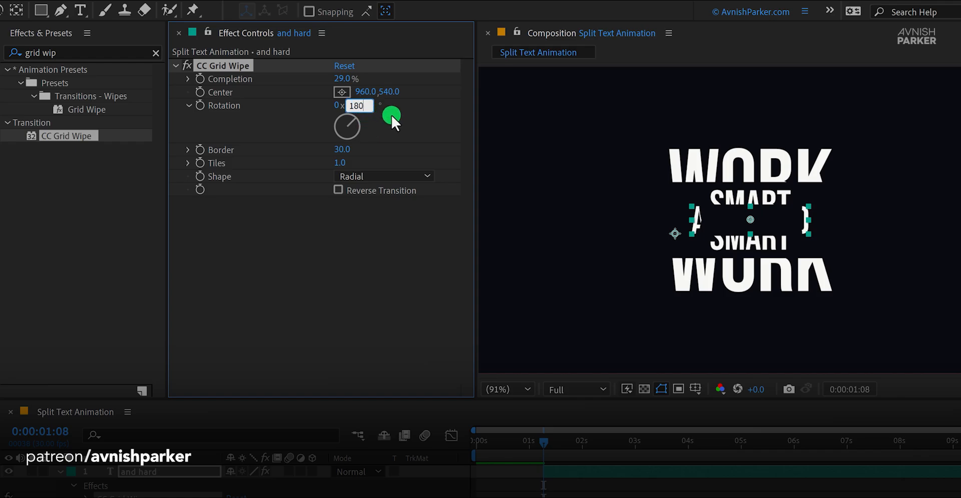
{"action": "key", "text": "Return"}
{"action": "mouse_move", "coordinate": [344, 80]}
{"action": "left_mouse_down"}
{"action": "mouse_move", "coordinate": [408, 78]}
{"action": "mouse_move", "coordinate": [356, 83]}
{"action": "left_mouse_up"}
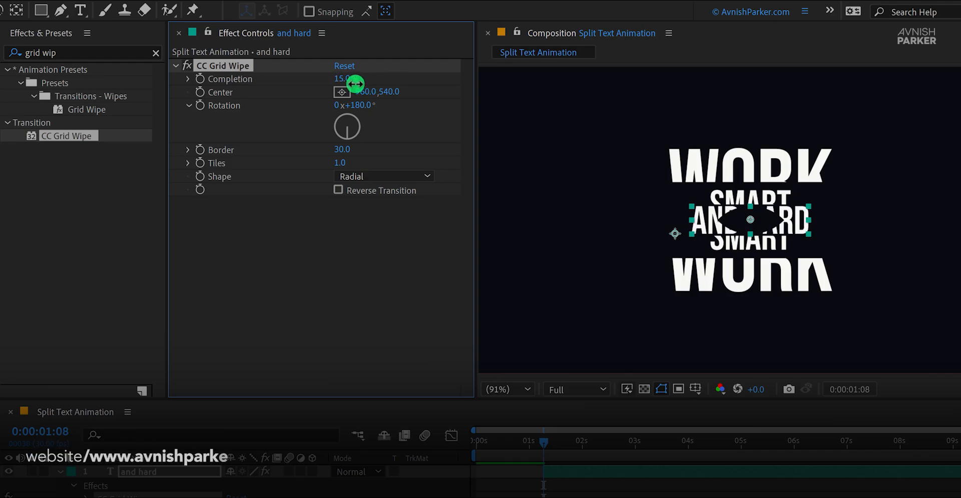
Set the grid wipe's Center X to 1300 and its Completion to 24%.
{"action": "left_click", "coordinate": [368, 92]}
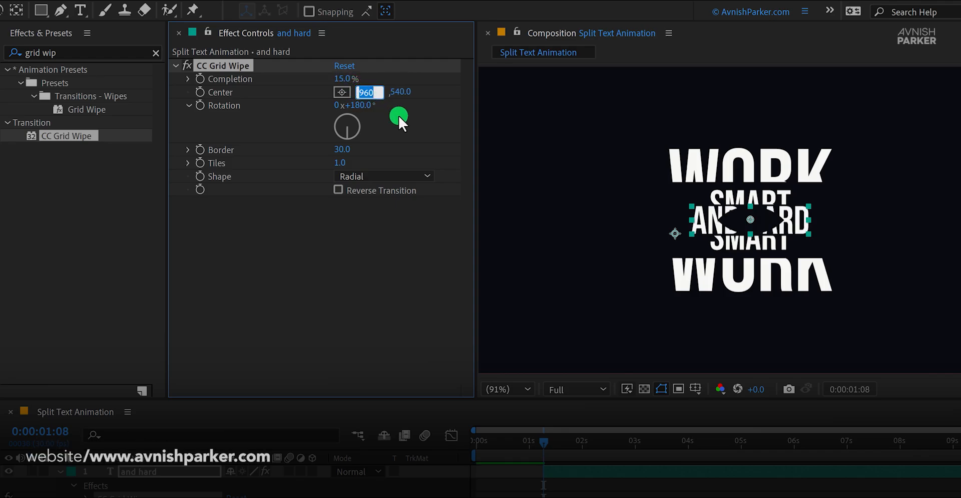
{"action": "type", "text": "1300"}
{"action": "key", "text": "Return"}
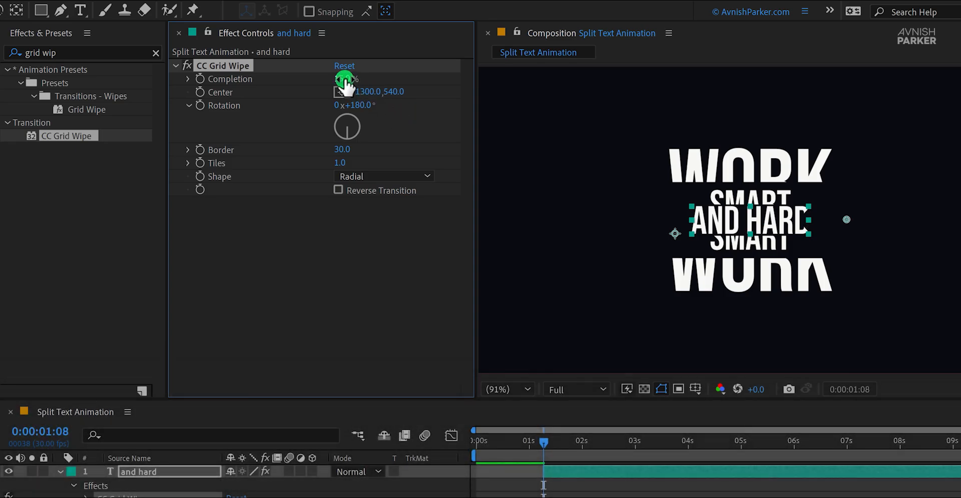
{"action": "mouse_move", "coordinate": [344, 82]}
{"action": "left_mouse_down"}
{"action": "mouse_move", "coordinate": [368, 83]}
{"action": "mouse_move", "coordinate": [359, 87]}
{"action": "left_mouse_up"}
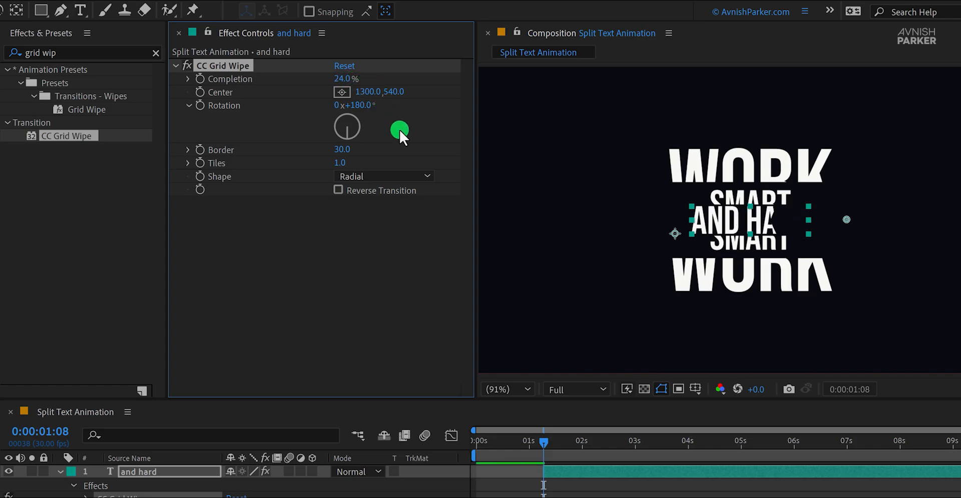
Change the grid wipe's Shape to Doors, enable Reverse Transition, and set Completion to 100%.
{"action": "left_click", "coordinate": [379, 173]}
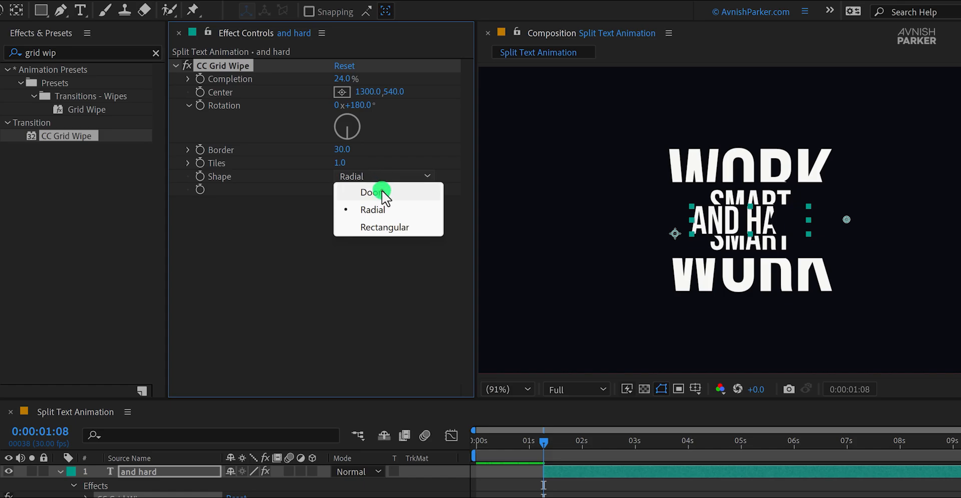
{"action": "left_click", "coordinate": [375, 189]}
{"action": "left_click", "coordinate": [340, 191]}
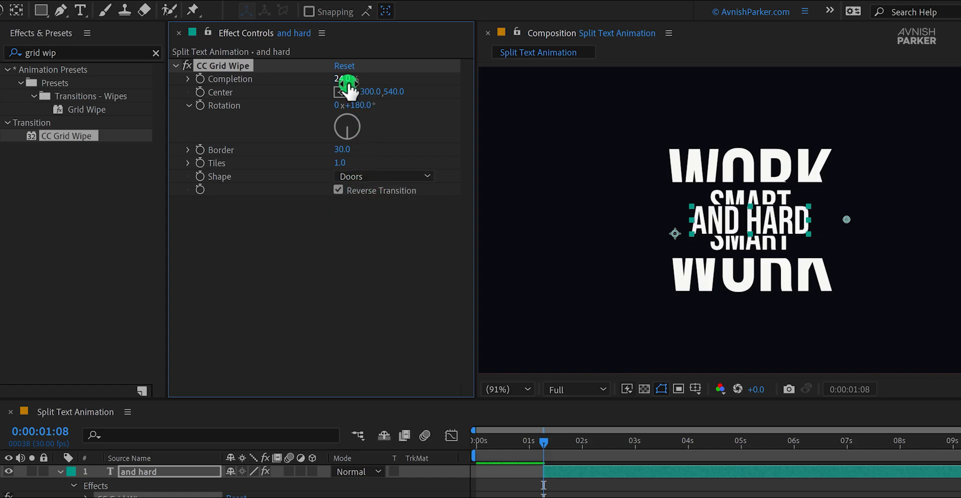
{"action": "left_click_drag", "start_coordinate": [348, 81], "coordinate": [414, 82]}
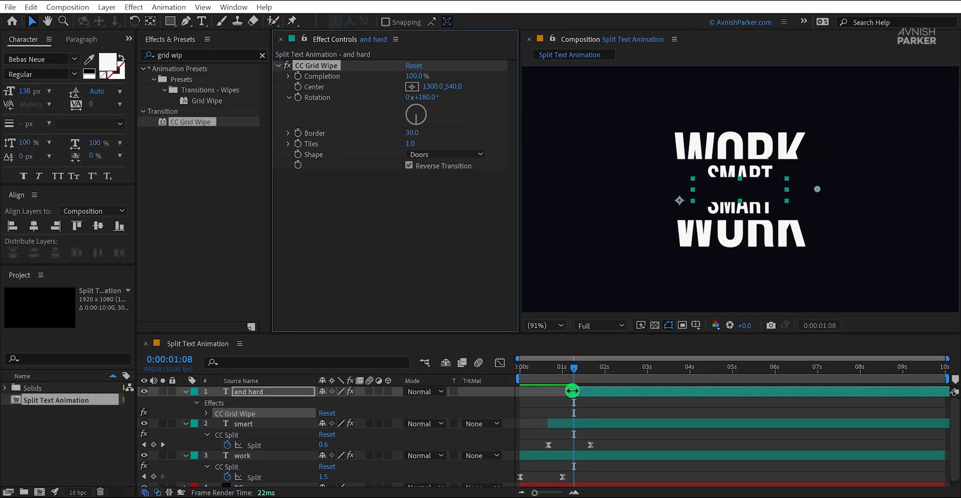
Move the and hard layer's start to 0:00:00:20 and keyframe its Completion there at 100%.
{"action": "left_click_drag", "start_coordinate": [586, 392], "coordinate": [553, 373]}
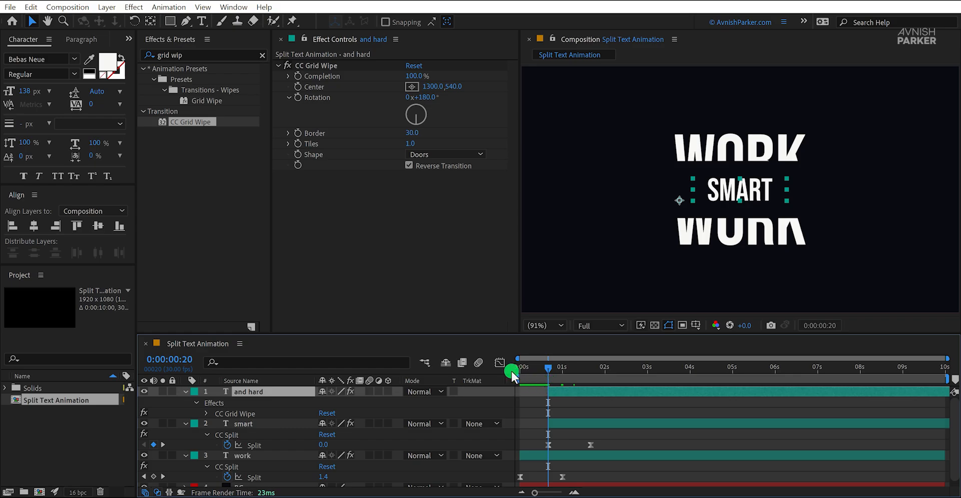
{"action": "left_click", "coordinate": [300, 76]}
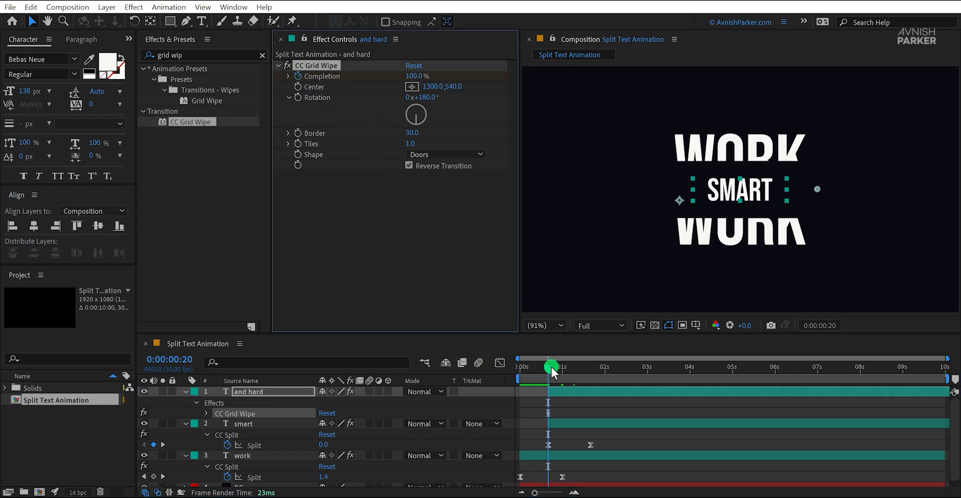
Add a second Completion keyframe on the and hard layer at 0:00:01:20 with a value of 85%, and preview the animation.
{"action": "left_click_drag", "start_coordinate": [552, 366], "coordinate": [584, 379]}
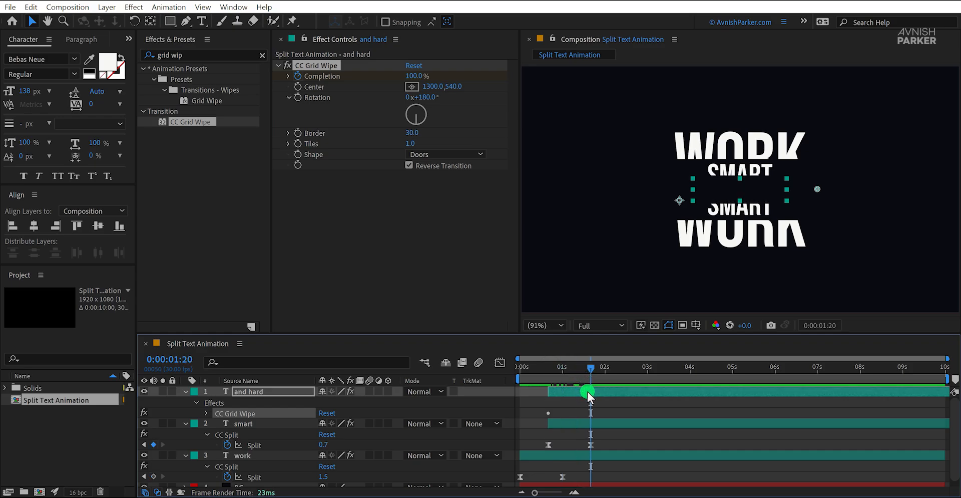
{"action": "key", "text": "u"}
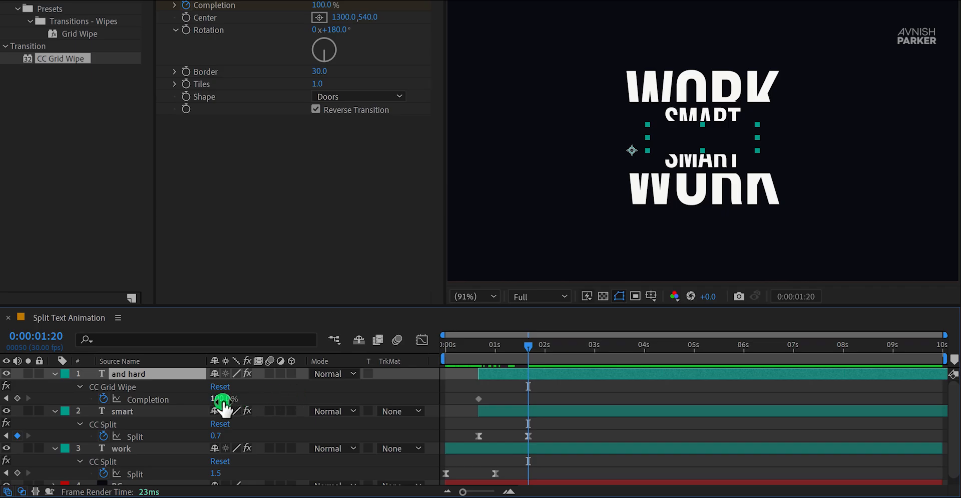
{"action": "left_click_drag", "start_coordinate": [222, 401], "coordinate": [209, 398]}
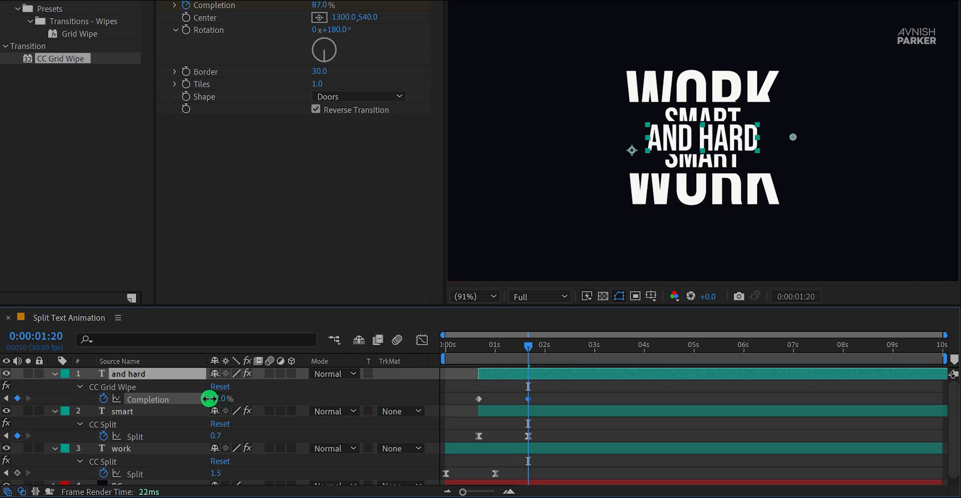
{"action": "left_click", "coordinate": [210, 398]}
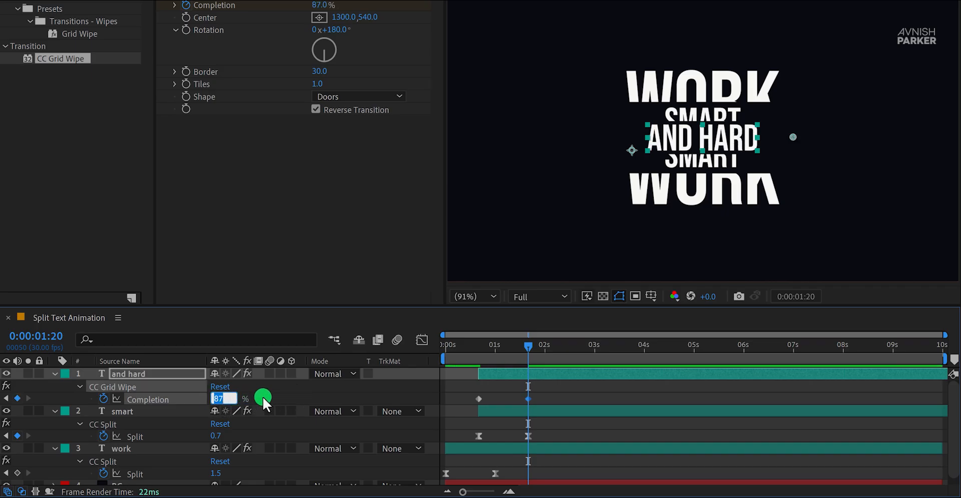
{"action": "type", "text": "85"}
{"action": "key", "text": "Return"}
{"action": "key", "text": "space"}
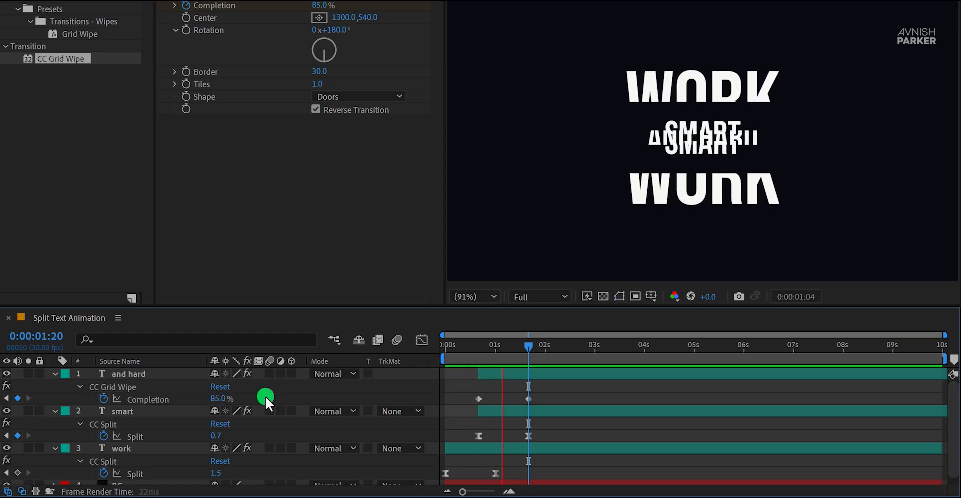
Apply Easy Ease to both Completion keyframes of the and hard layer and show their speed curve in the Graph Editor.
{"action": "left_click_drag", "start_coordinate": [473, 340], "coordinate": [508, 348]}
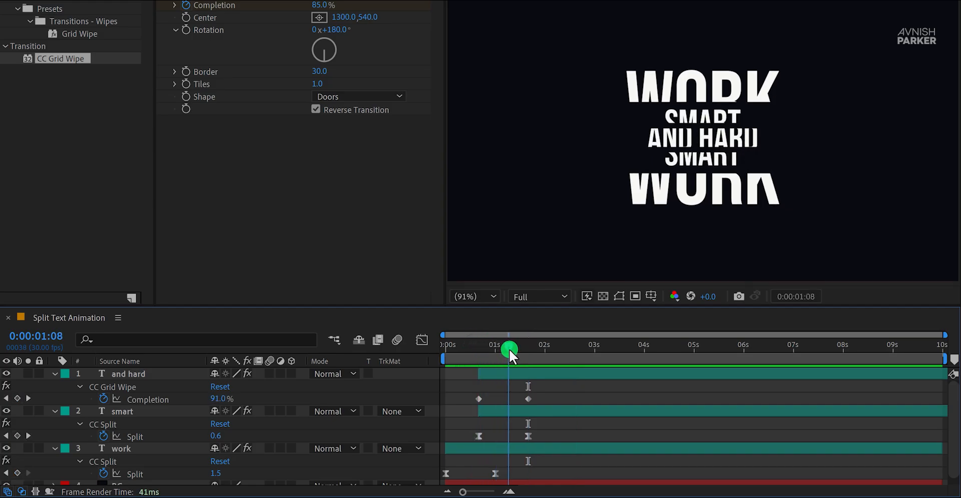
{"action": "left_click_drag", "start_coordinate": [545, 393], "coordinate": [470, 406]}
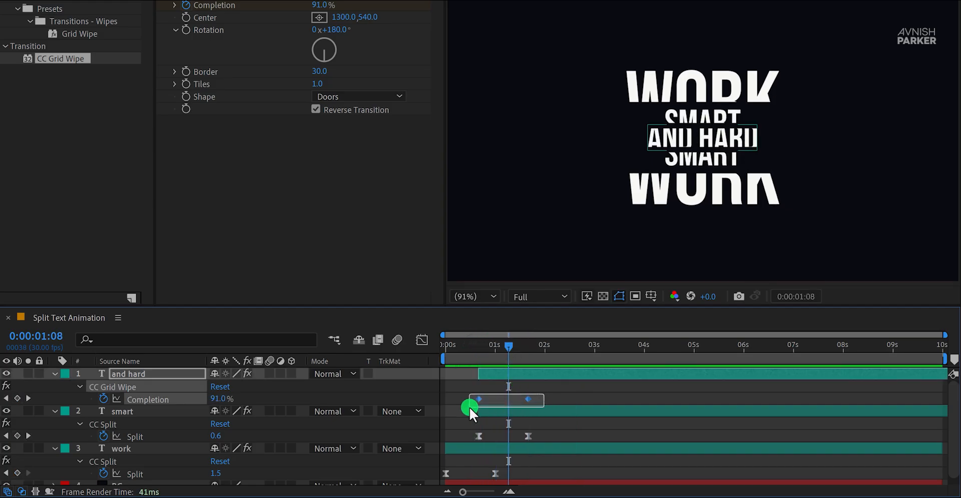
{"action": "key", "text": "F9"}
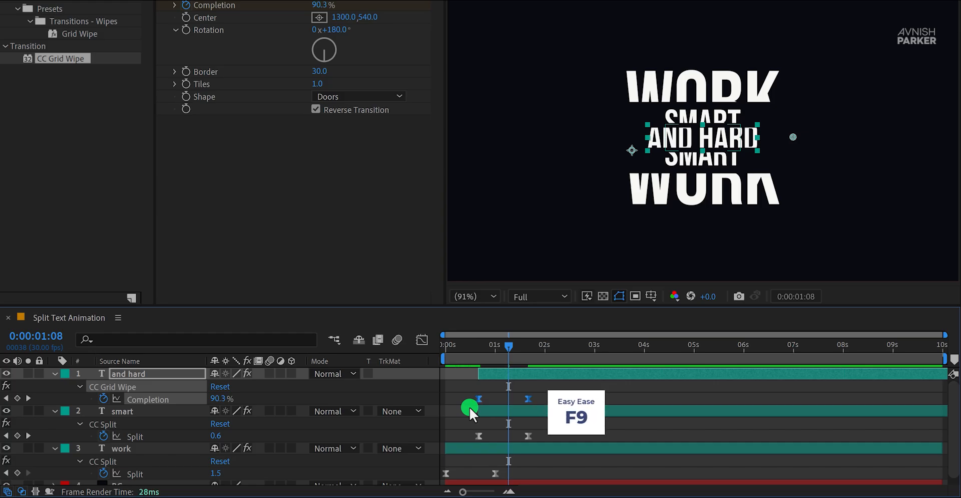
{"action": "left_click", "coordinate": [423, 341]}
{"action": "left_click", "coordinate": [515, 392]}
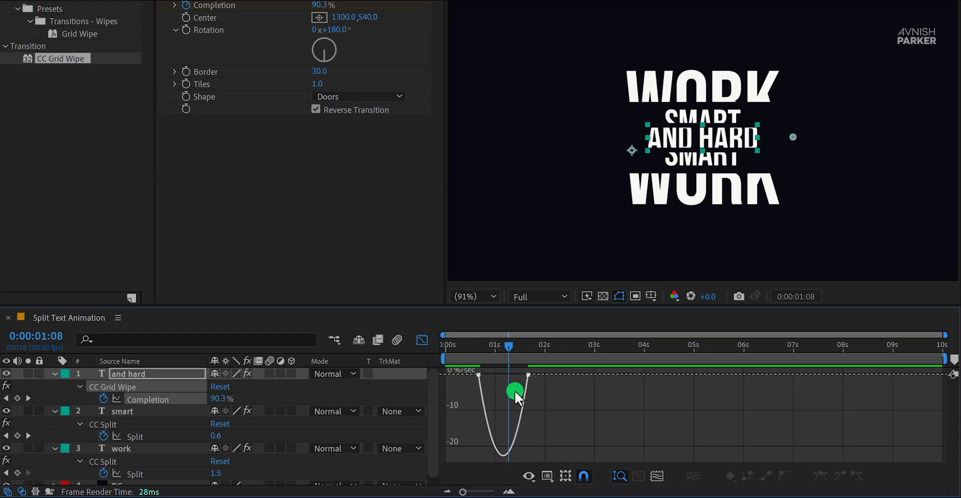
Reshape the and hard layer's Completion speed curve into a narrow, sharp peak, preview it, and close the Graph Editor.
{"action": "mouse_move", "coordinate": [530, 370]}
{"action": "left_mouse_down"}
{"action": "mouse_move", "coordinate": [495, 373]}
{"action": "mouse_move", "coordinate": [516, 376]}
{"action": "left_mouse_up"}
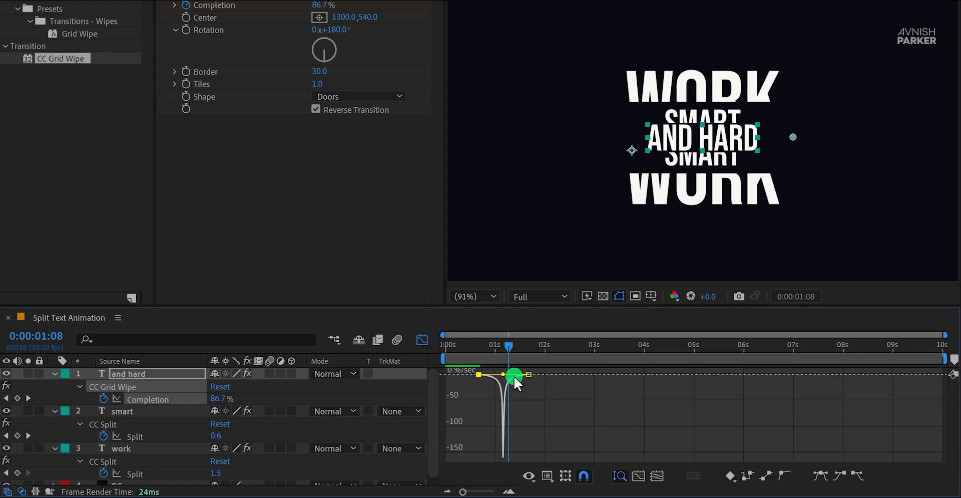
{"action": "key", "text": "space"}
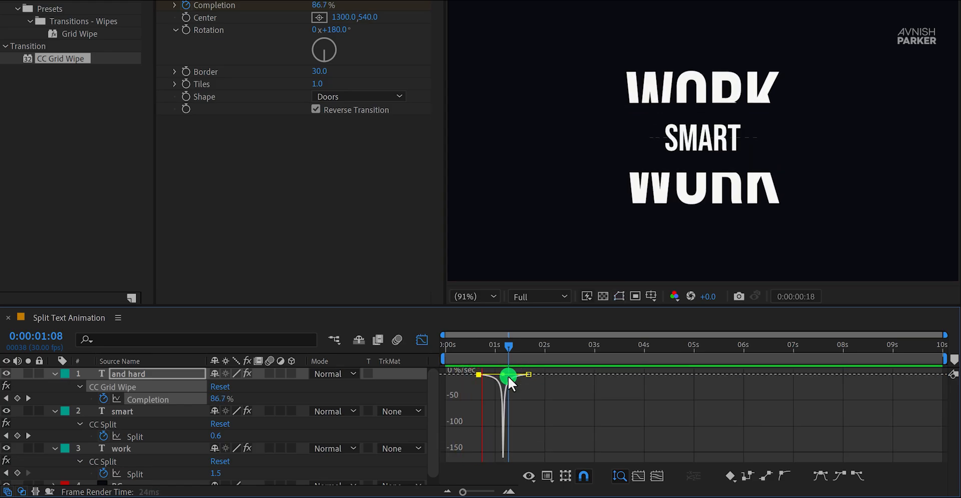
{"action": "left_click", "coordinate": [422, 339]}
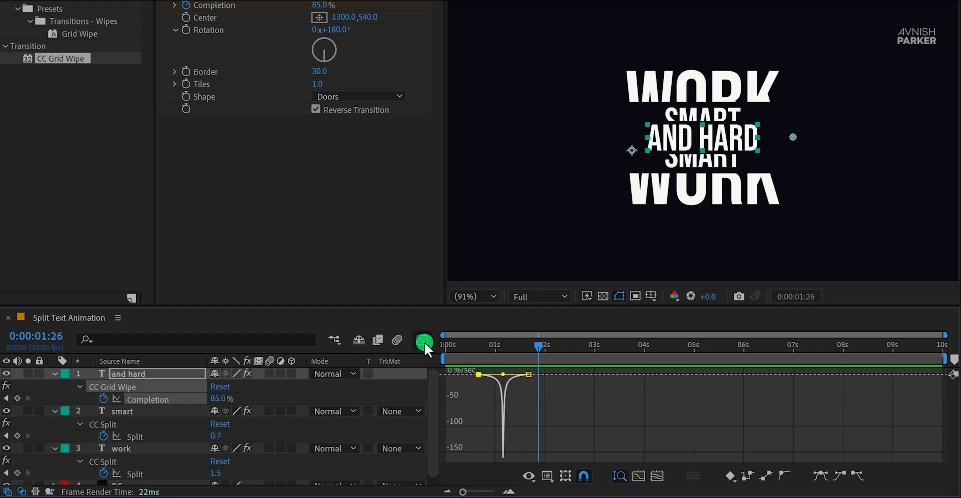
Delay the and hard layer's start to just before one second, pull its second Completion keyframe slightly earlier, and preview.
{"action": "left_click_drag", "start_coordinate": [473, 344], "coordinate": [512, 349]}
{"action": "left_click", "coordinate": [488, 344]}
{"action": "left_click_drag", "start_coordinate": [538, 399], "coordinate": [528, 401]}
{"action": "key", "text": "space"}
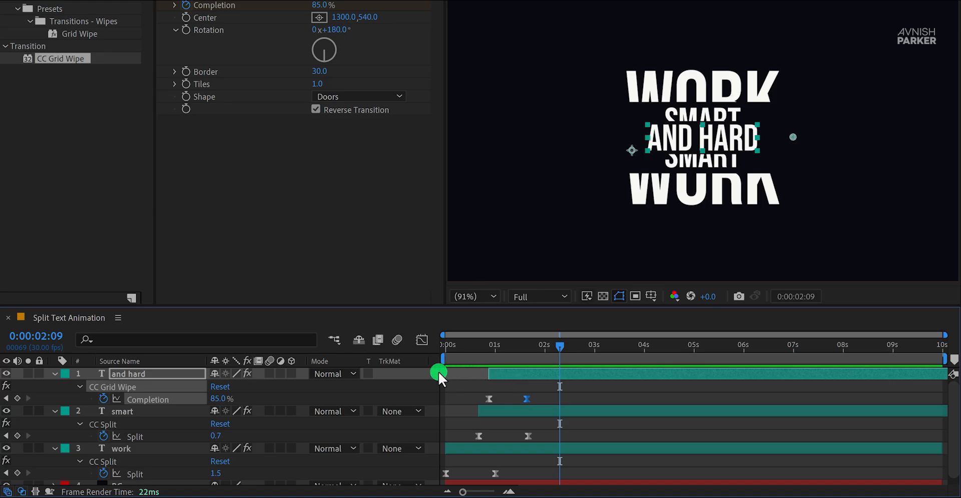
Copy the CC Grid Wipe effect from the and hard layer, paste it onto the smart layer, and reveal its keyframes.
{"action": "left_click", "coordinate": [316, 390]}
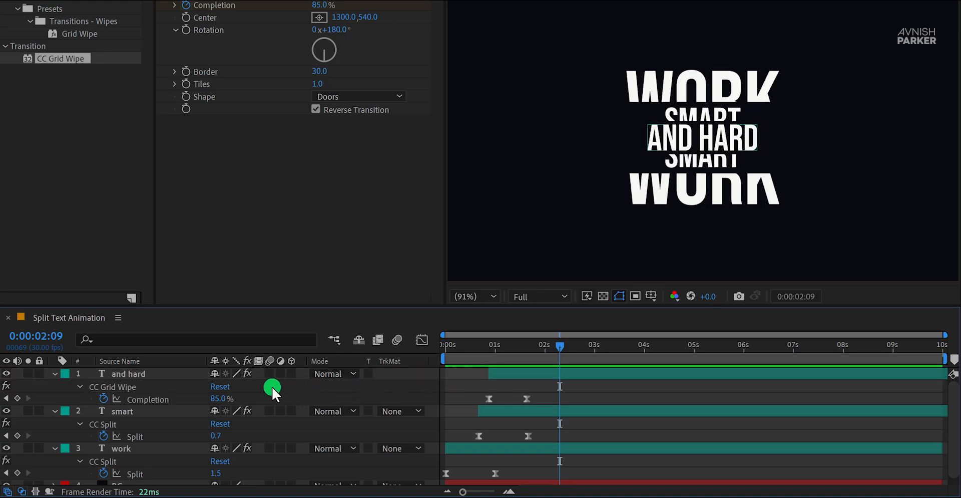
{"action": "left_click", "coordinate": [126, 386]}
{"action": "key", "text": "ctrl+c"}
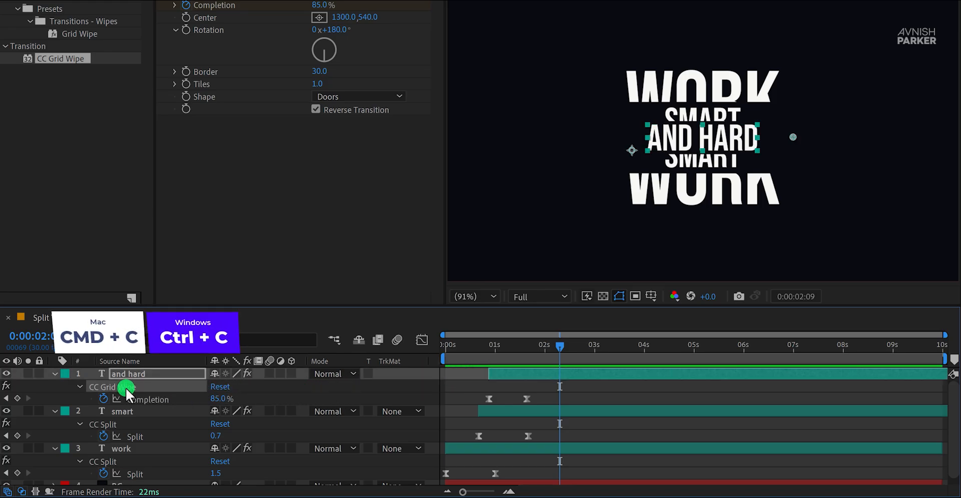
{"action": "left_click", "coordinate": [124, 411]}
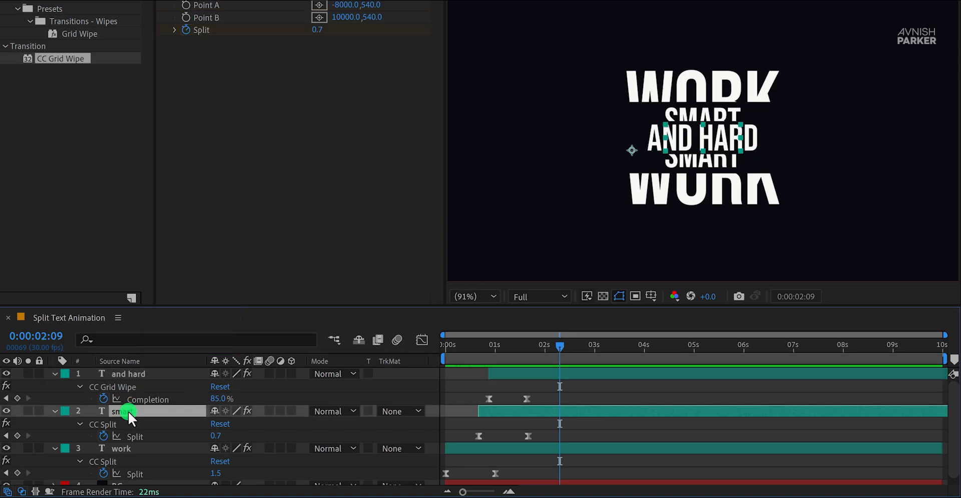
{"action": "key", "text": "ctrl+v"}
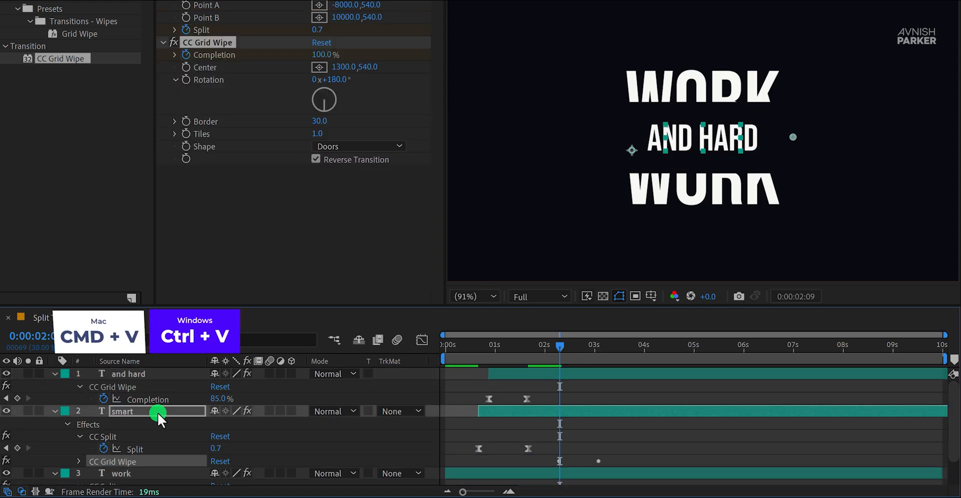
{"action": "key", "text": "u"}
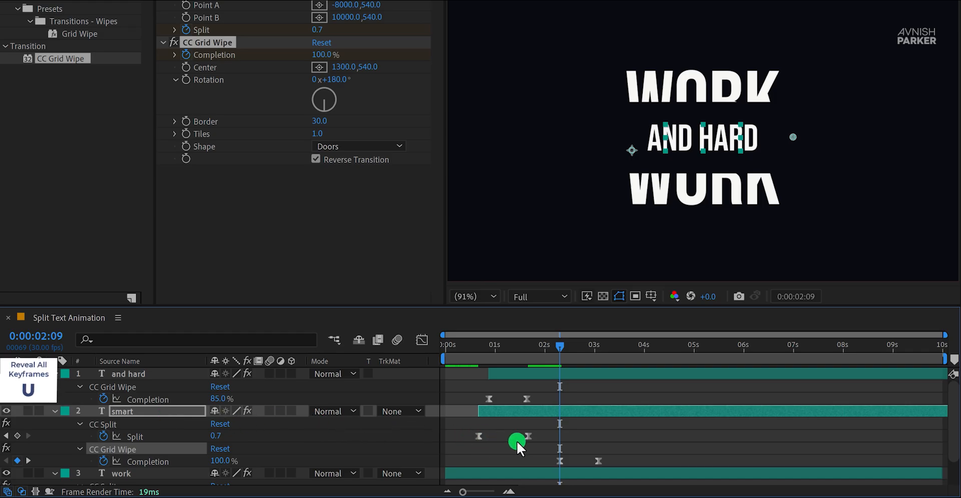
Extend the smart layer's start back to 0:00, move its grid wipe Completion keyframes to begin there, and preview.
{"action": "left_click_drag", "start_coordinate": [477, 411], "coordinate": [440, 409]}
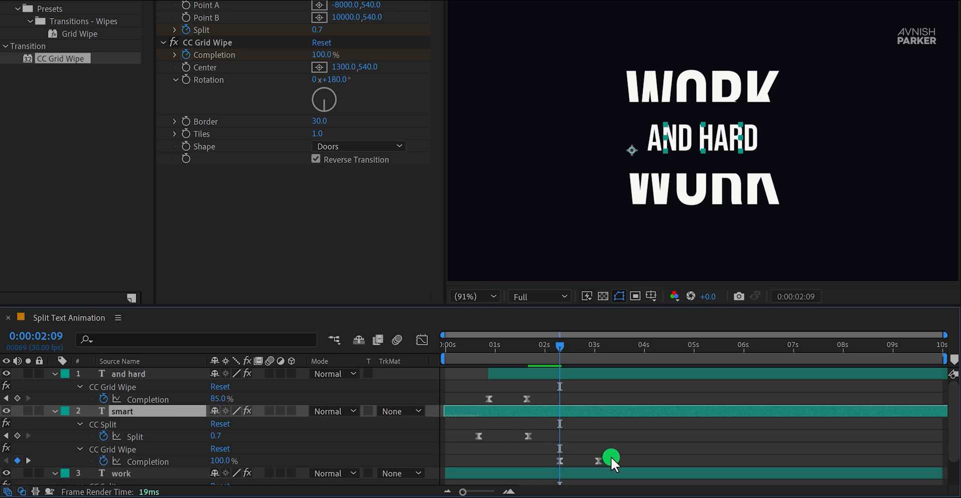
{"action": "left_click_drag", "start_coordinate": [611, 456], "coordinate": [447, 465]}
{"action": "left_click", "coordinate": [505, 458]}
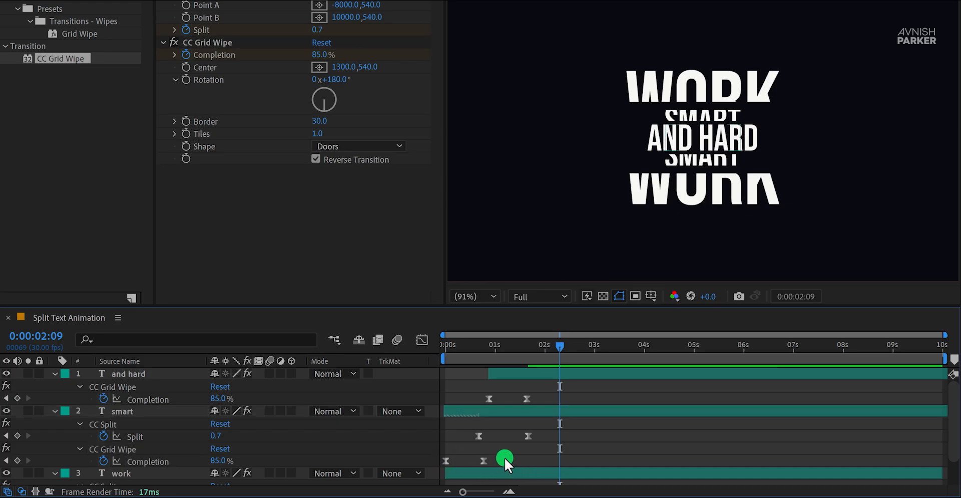
{"action": "key", "text": "space"}
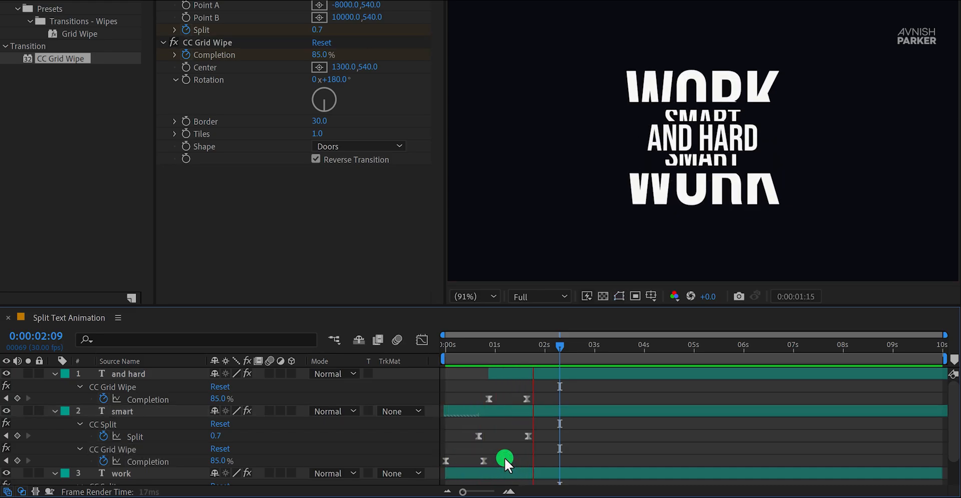
Move the smart layer's second grid wipe Completion keyframe to 0:00:01:00.
{"action": "mouse_move", "coordinate": [455, 347]}
{"action": "left_mouse_down"}
{"action": "mouse_move", "coordinate": [442, 342]}
{"action": "mouse_move", "coordinate": [469, 353]}
{"action": "left_mouse_up"}
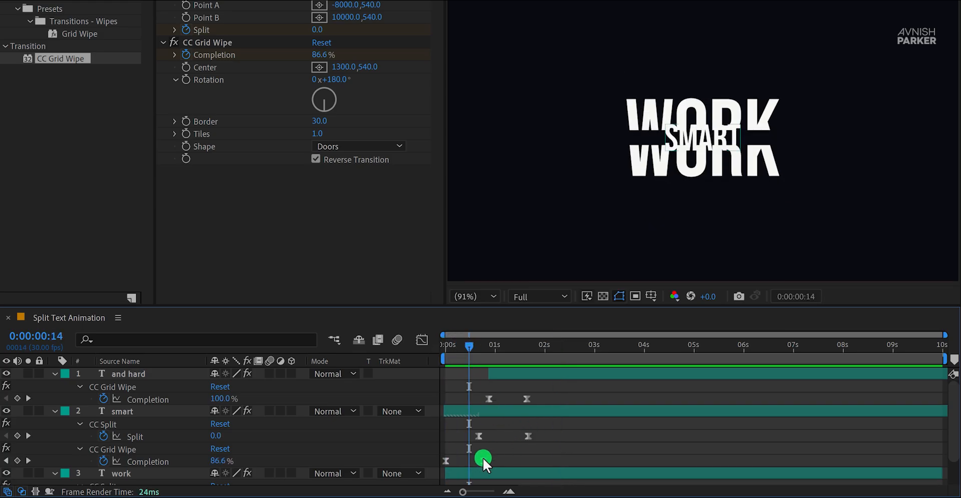
{"action": "scroll", "coordinate": [482, 456], "scroll_direction": "down", "scroll_amount": 2}
{"action": "left_click_drag", "start_coordinate": [484, 429], "coordinate": [496, 430]}
Align the and hard layer's Completion keyframes with the smart layer's Split keyframes at 0:00:00:20 and 0:00:01:20, and preview.
{"action": "left_click_drag", "start_coordinate": [536, 412], "coordinate": [472, 399]}
{"action": "left_click_drag", "start_coordinate": [465, 347], "coordinate": [507, 361]}
{"action": "scroll", "coordinate": [489, 396], "scroll_direction": "up", "scroll_amount": 2}
{"action": "left_click_drag", "start_coordinate": [489, 398], "coordinate": [479, 398]}
{"action": "left_click_drag", "start_coordinate": [507, 346], "coordinate": [503, 374]}
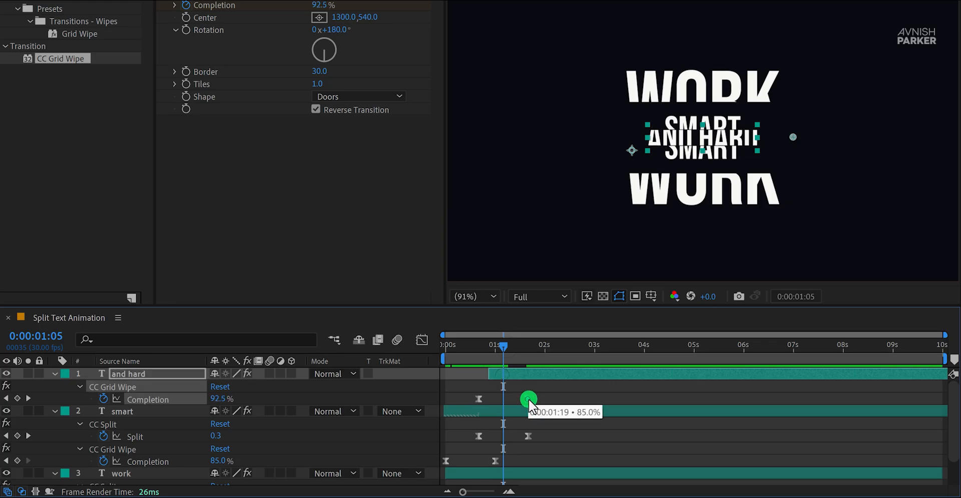
{"action": "left_click", "coordinate": [541, 391]}
{"action": "key", "text": "space"}
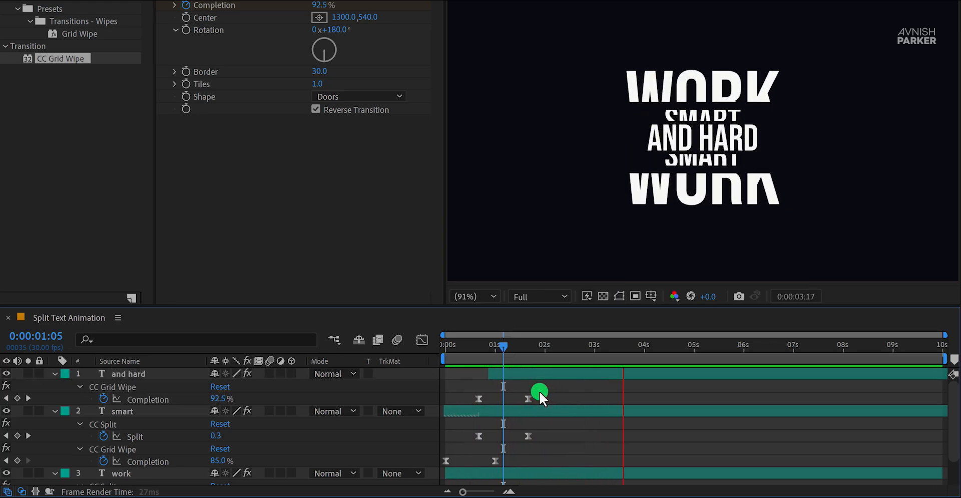
{"action": "key", "text": "space"}
Set the smart layer's grid wipe Completion keyframe at 0:00:01:00 to 80% and check the animation up to 0:00:01:20.
{"action": "left_click_drag", "start_coordinate": [510, 348], "coordinate": [523, 404]}
{"action": "left_click", "coordinate": [522, 410]}
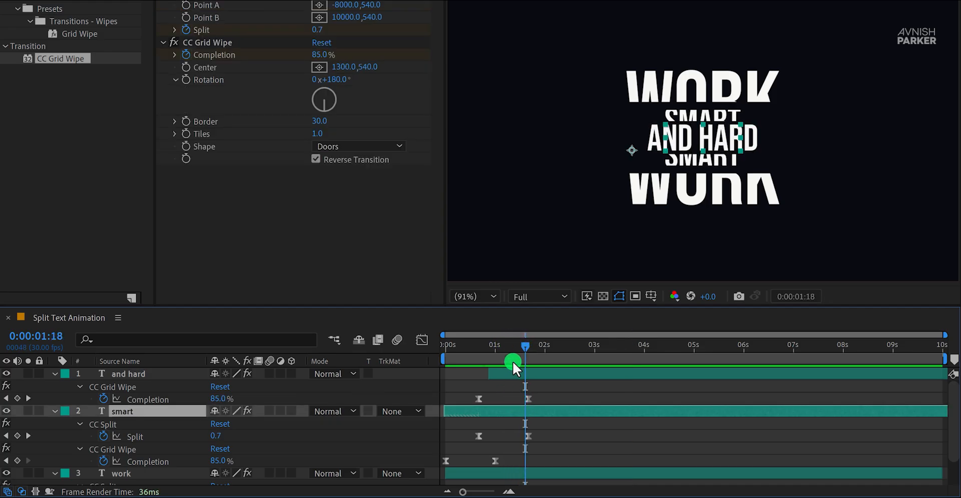
{"action": "left_click", "coordinate": [507, 345]}
{"action": "left_click_drag", "start_coordinate": [507, 345], "coordinate": [516, 349]}
{"action": "mouse_move", "coordinate": [521, 349]}
{"action": "left_mouse_down"}
{"action": "mouse_move", "coordinate": [530, 352]}
{"action": "mouse_move", "coordinate": [504, 356]}
{"action": "mouse_move", "coordinate": [530, 356]}
{"action": "left_mouse_up"}
{"action": "left_click", "coordinate": [501, 352]}
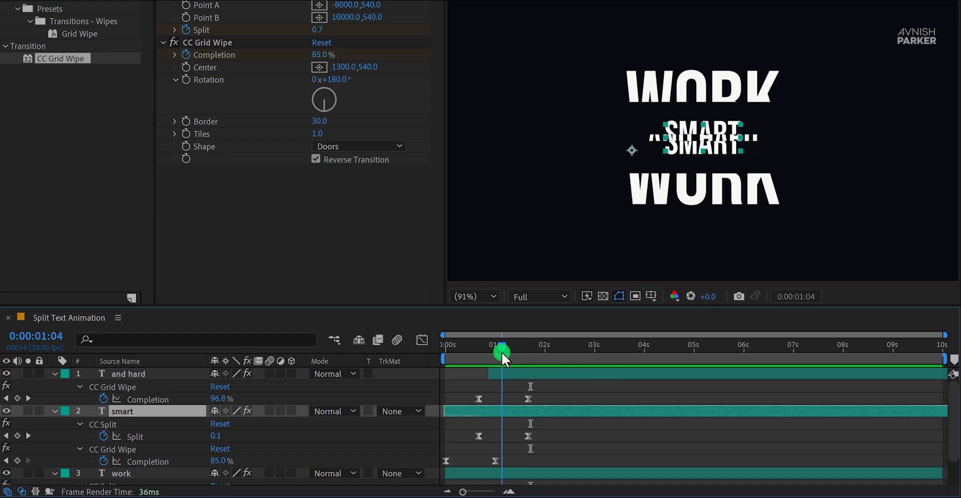
{"action": "left_click", "coordinate": [325, 55]}
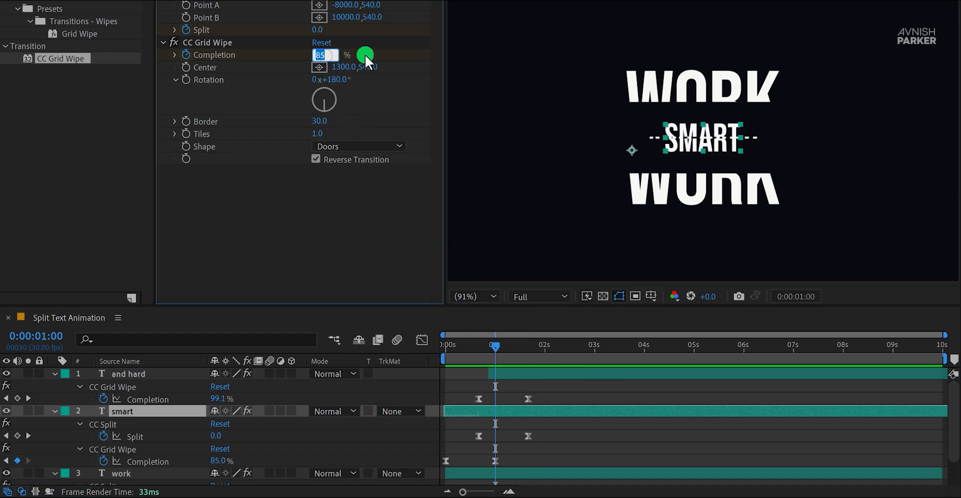
{"action": "type", "text": "80"}
{"action": "key", "text": "Return"}
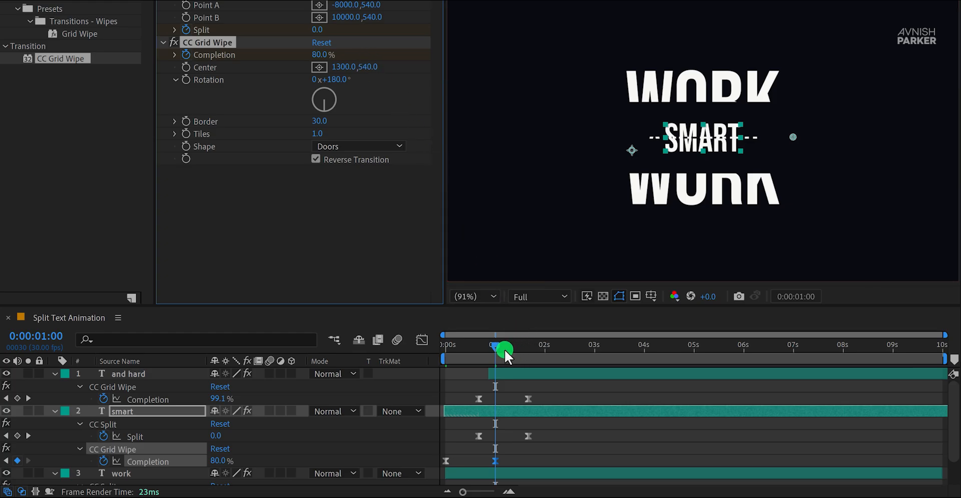
{"action": "left_click_drag", "start_coordinate": [504, 347], "coordinate": [530, 366]}
{"action": "left_click", "coordinate": [447, 379]}
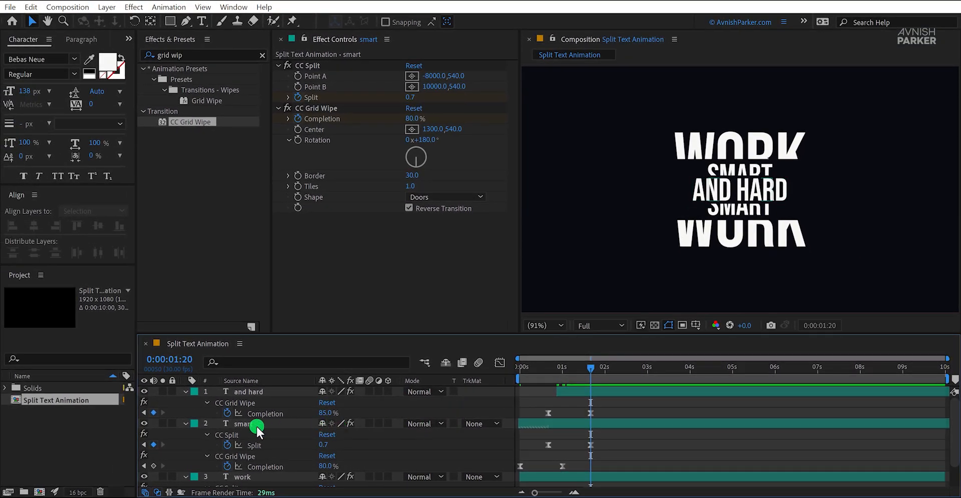
Change the smart layer's text color to blue 0679F7.
{"action": "left_click", "coordinate": [256, 424]}
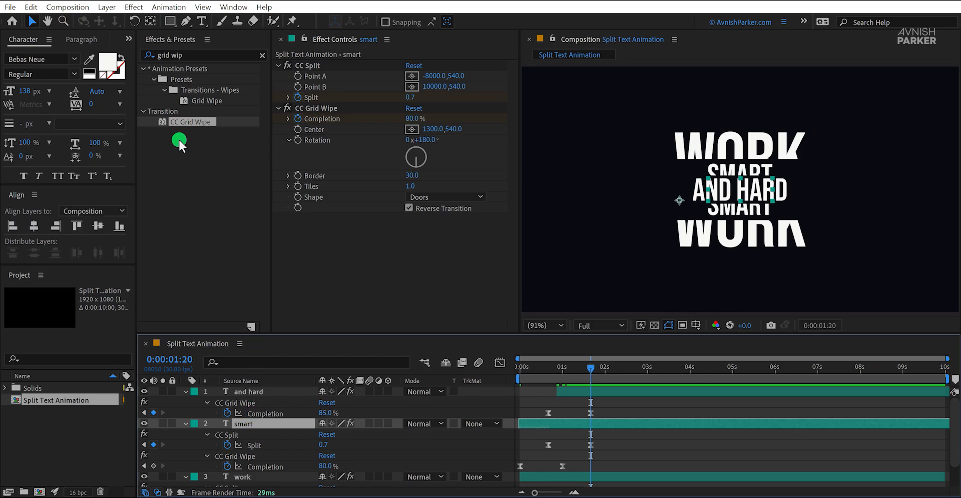
{"action": "left_click", "coordinate": [109, 64]}
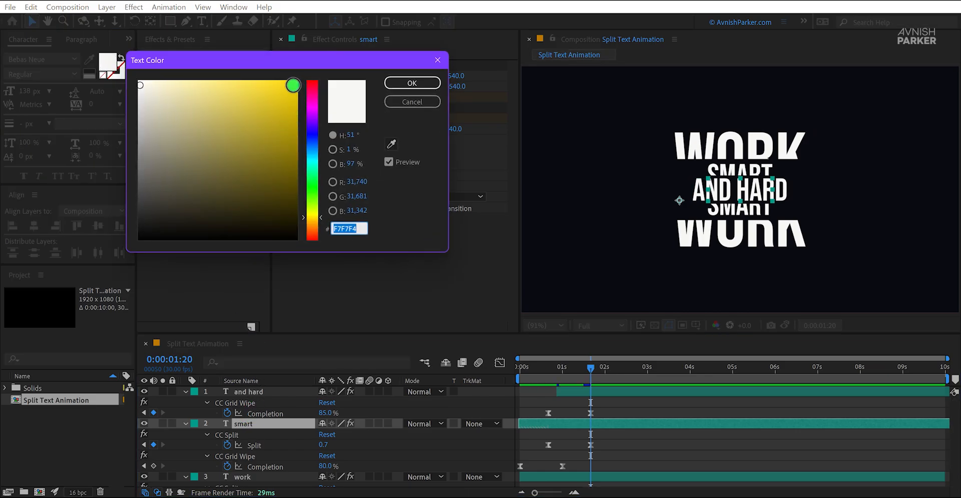
{"action": "left_click", "coordinate": [294, 85]}
{"action": "left_click", "coordinate": [314, 146]}
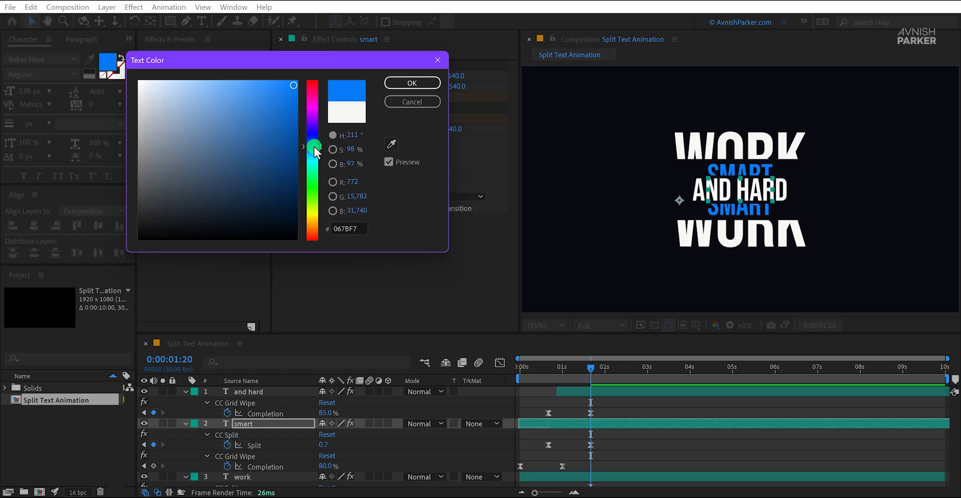
{"action": "left_click_drag", "start_coordinate": [314, 147], "coordinate": [314, 146]}
{"action": "left_click", "coordinate": [399, 80]}
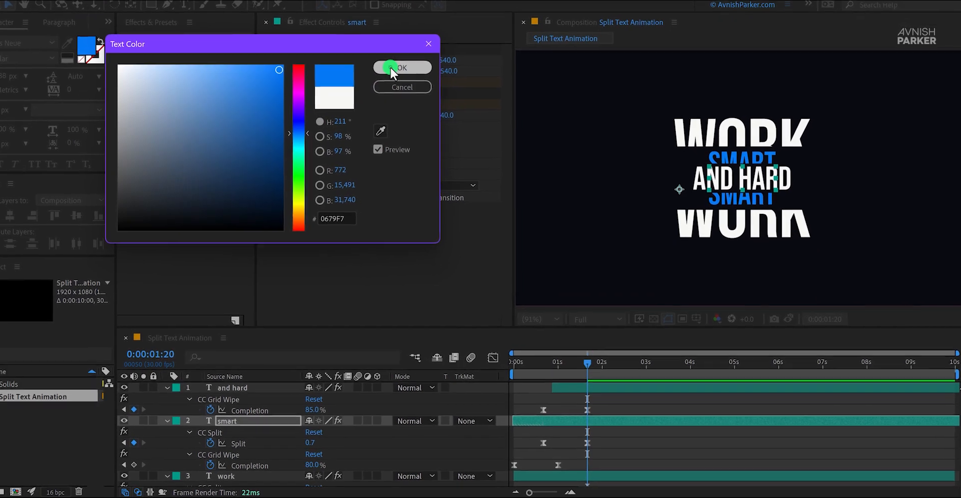
{"action": "left_click", "coordinate": [476, 393]}
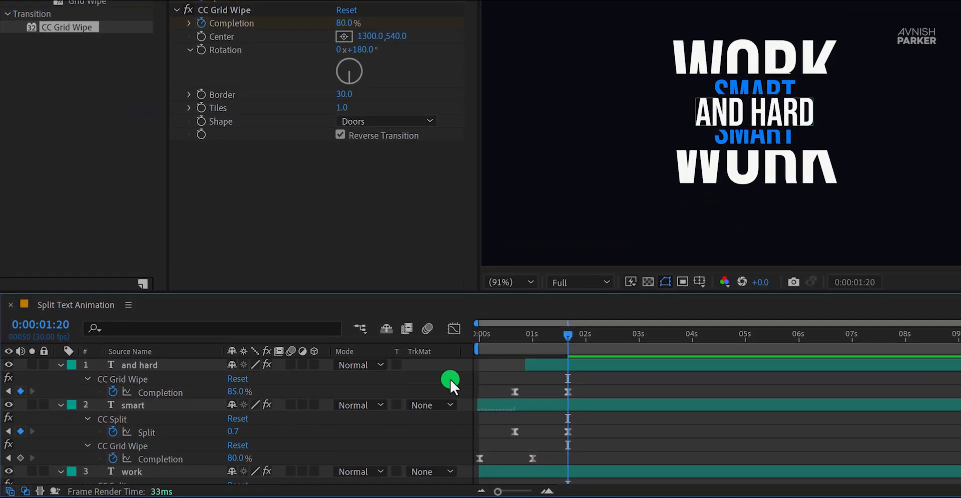
Collapse all layers, add a new adjustment layer above them, and rename it Skew.
{"action": "key", "text": "m"}
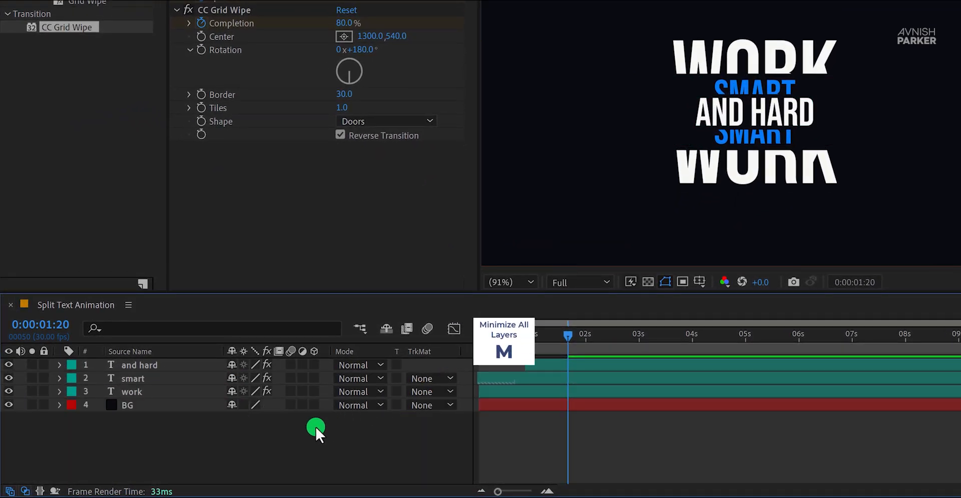
{"action": "right_click", "coordinate": [286, 436]}
{"action": "mouse_move", "coordinate": [377, 252]}
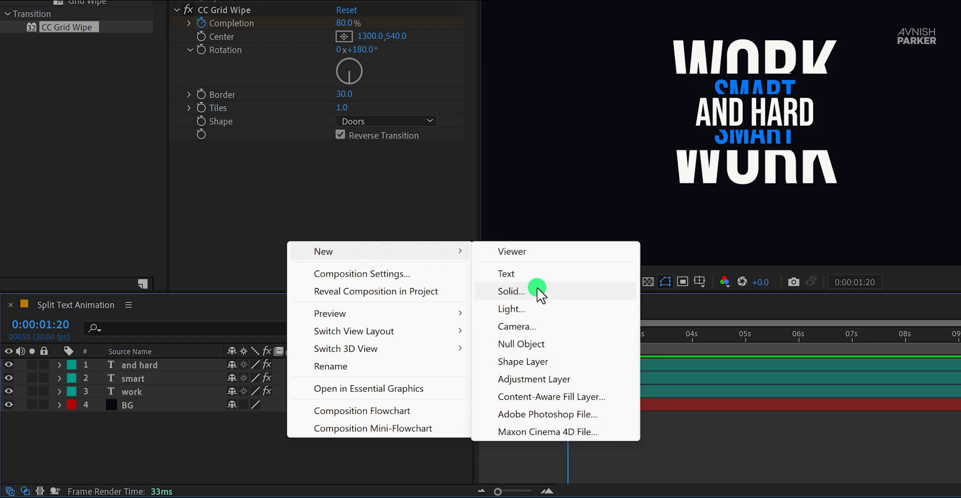
{"action": "left_click", "coordinate": [546, 375]}
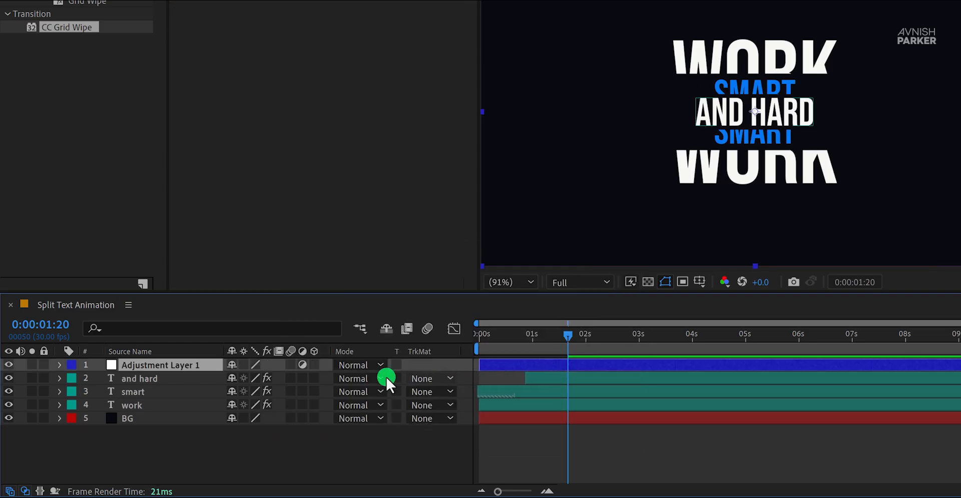
{"action": "key", "text": "Return"}
{"action": "type", "text": "Skew"}
{"action": "key", "text": "Return"}
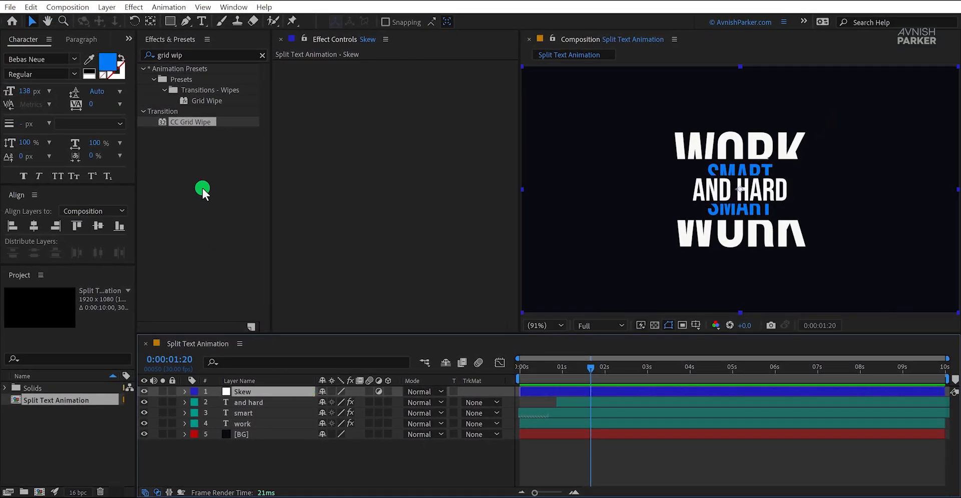
Apply the Transform effect to the Skew adjustment layer and set its Skew to -10.
{"action": "double_click", "coordinate": [193, 50]}
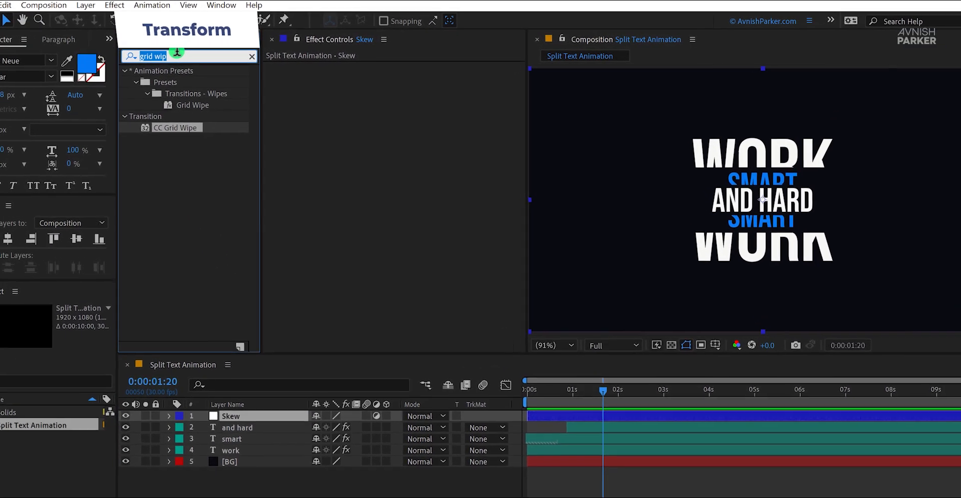
{"action": "type", "text": "tran"}
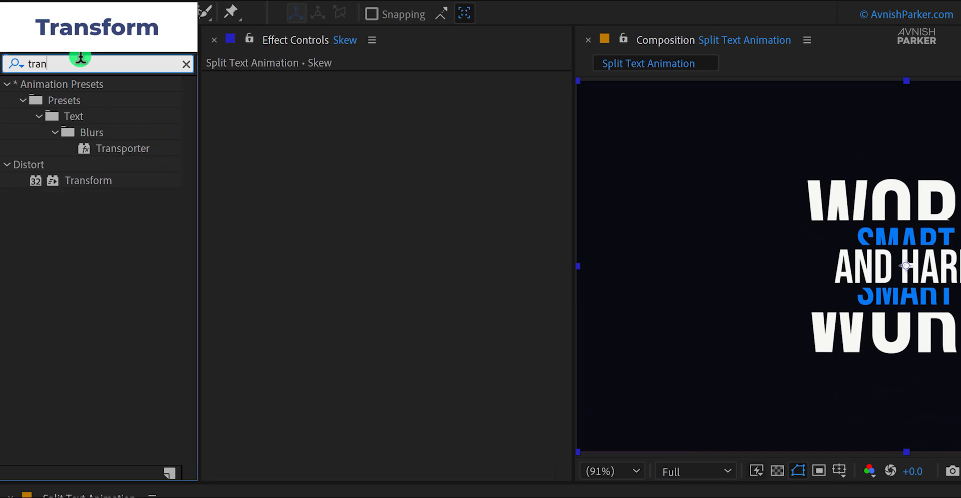
{"action": "left_click_drag", "start_coordinate": [90, 180], "coordinate": [291, 200]}
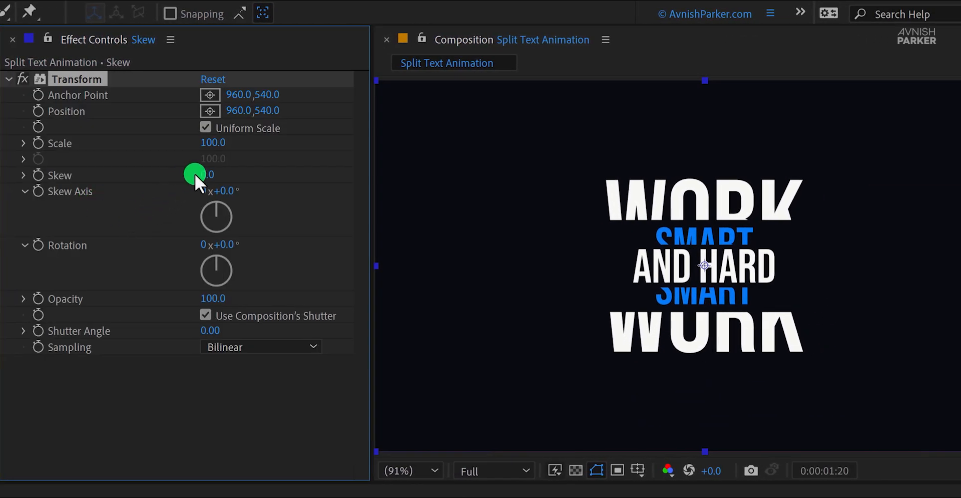
{"action": "left_click", "coordinate": [196, 175]}
{"action": "type", "text": "-10"}
{"action": "key", "text": "Return"}
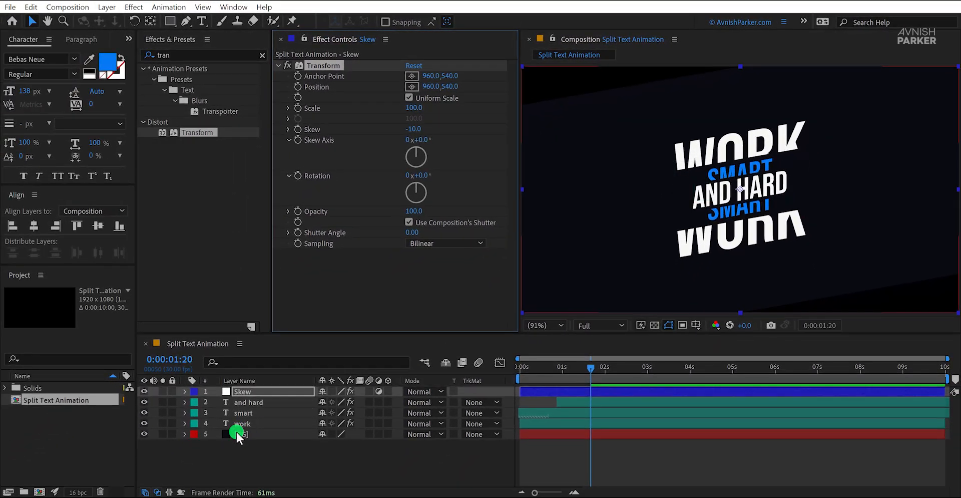
Scale the BG layer up to 149% so it covers the whole frame.
{"action": "left_click", "coordinate": [236, 433]}
{"action": "key", "text": "s"}
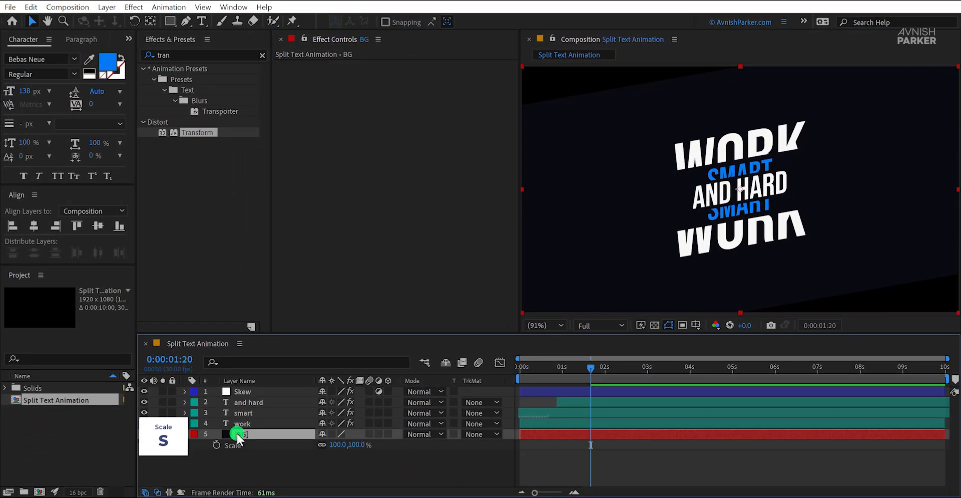
{"action": "left_click_drag", "start_coordinate": [358, 445], "coordinate": [392, 449]}
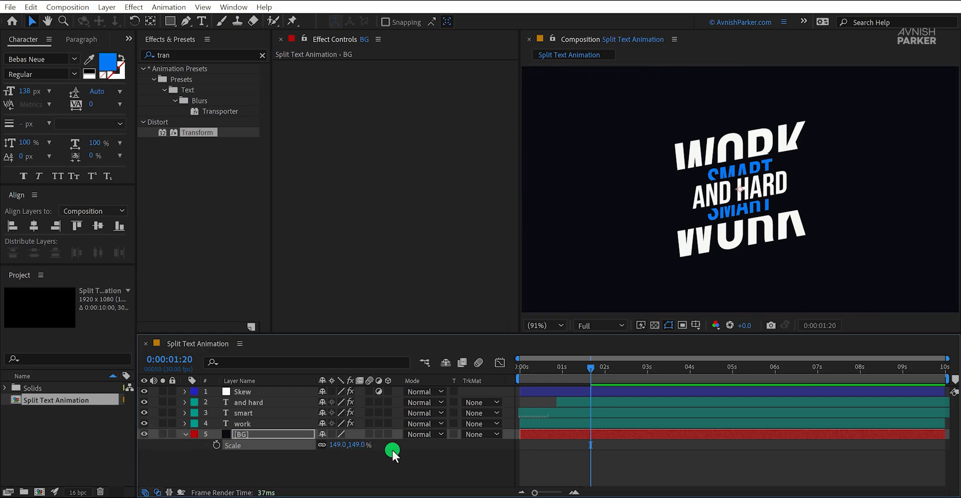
{"action": "left_click", "coordinate": [392, 461]}
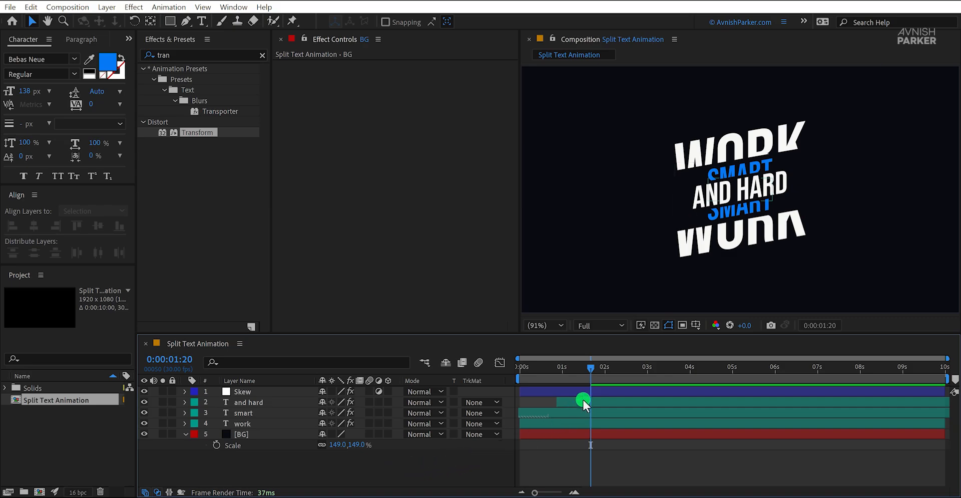
Set the work area end at 0:00:02:00 and preview the finished animation.
{"action": "left_click_drag", "start_coordinate": [591, 369], "coordinate": [605, 374]}
{"action": "key", "text": "n"}
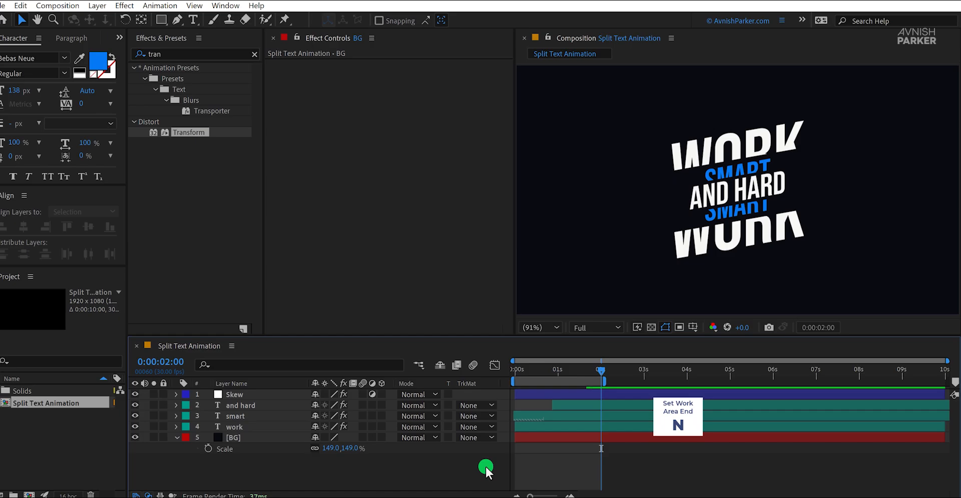
{"action": "key", "text": "space"}
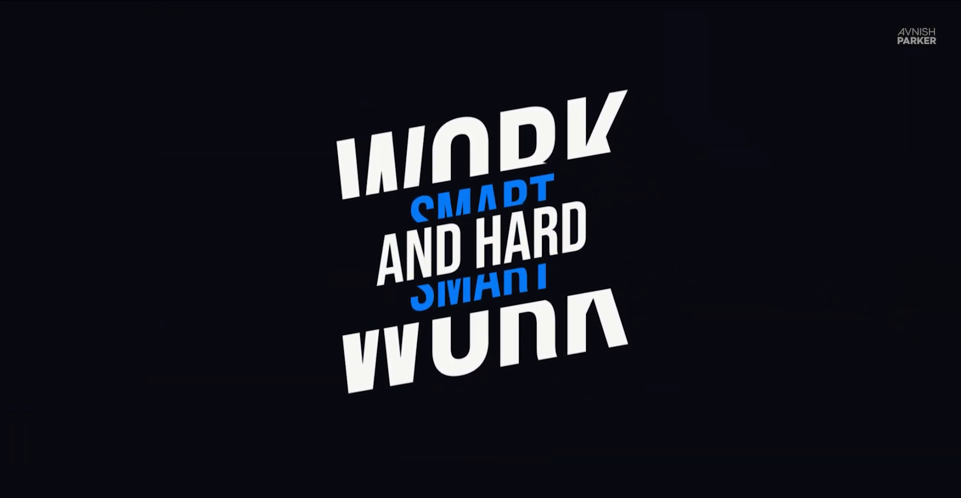